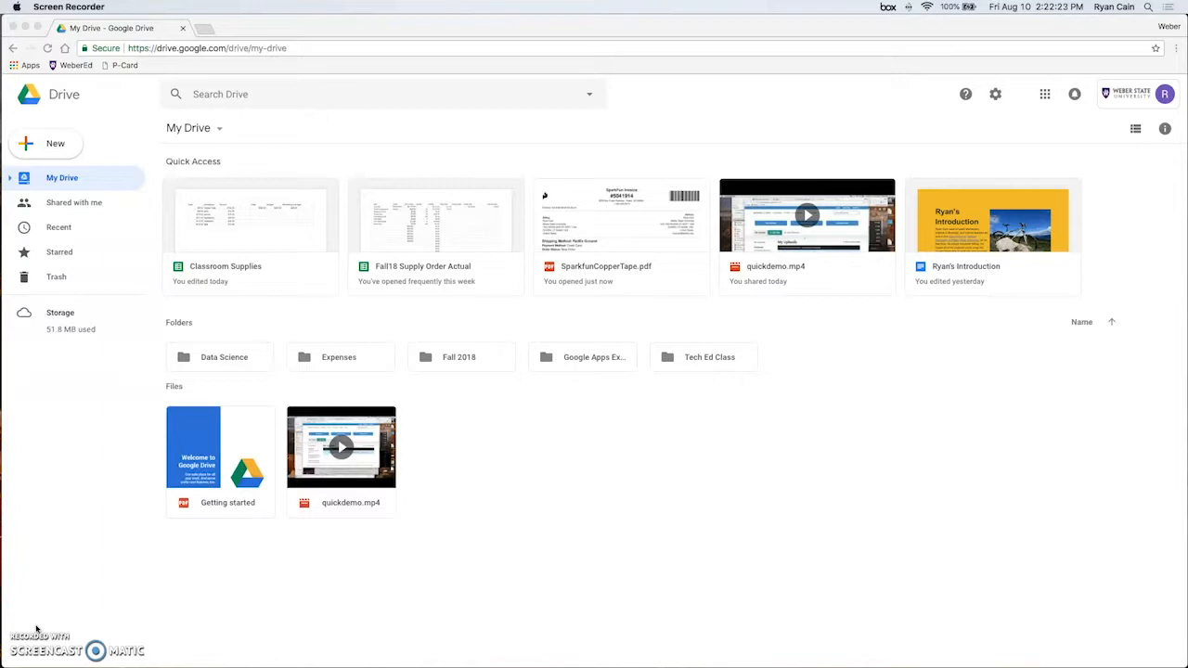
- Create a folder named Student Data in My Drive and open it
left_click(55, 142)
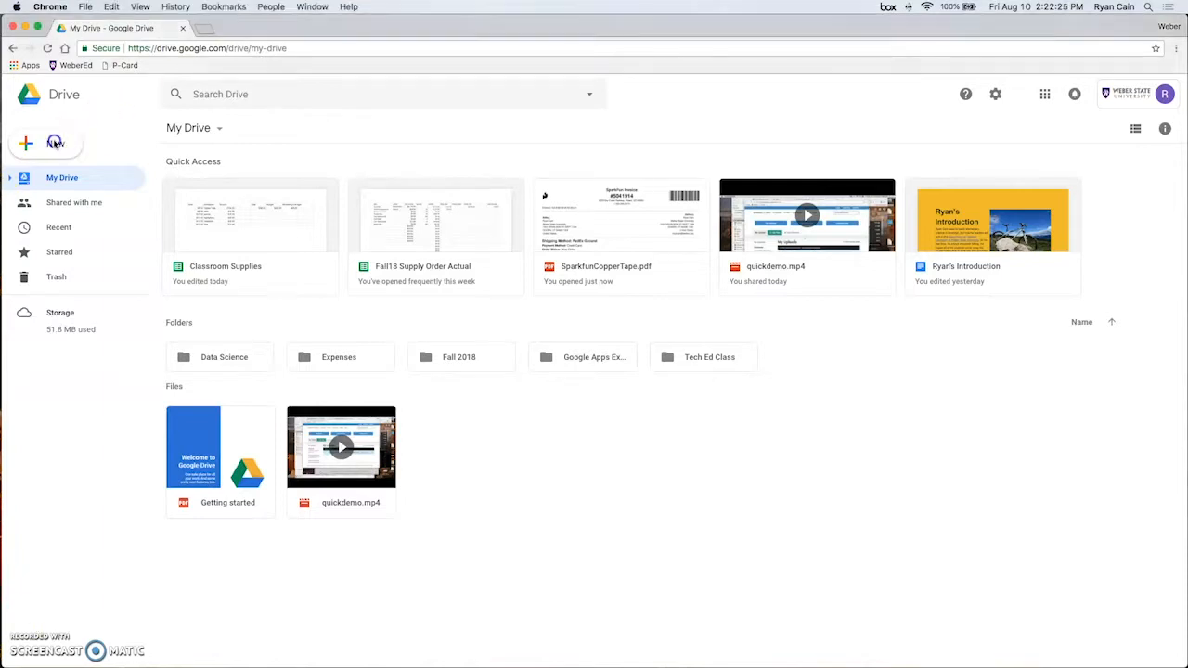
left_click(54, 142)
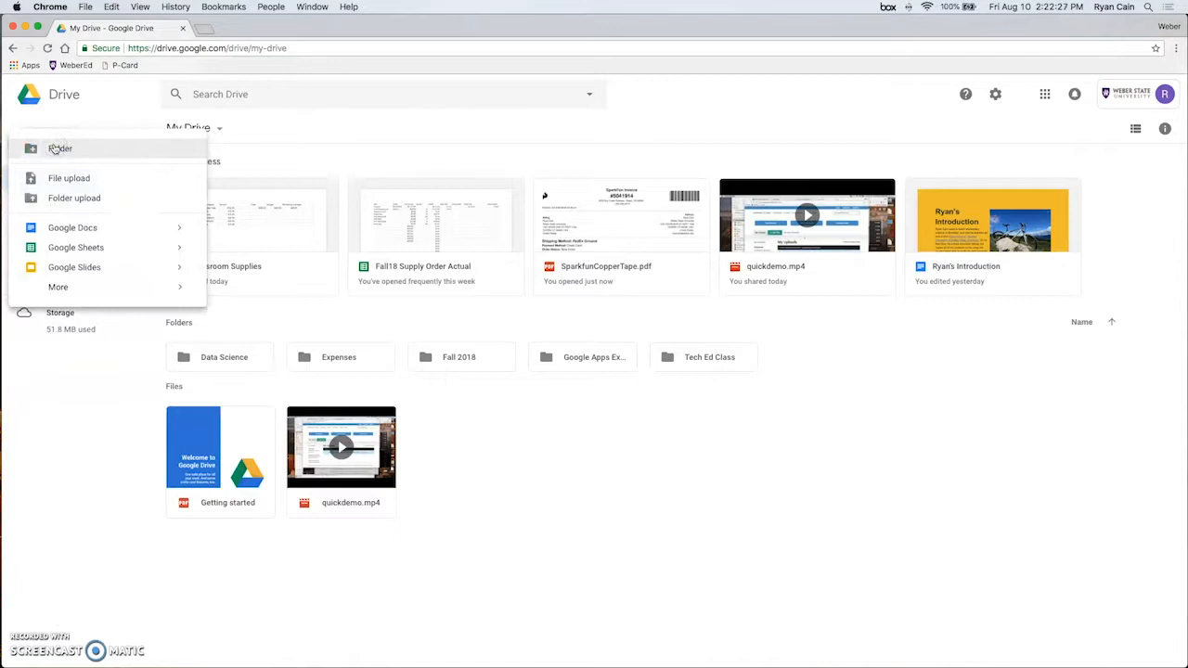
left_click(78, 150)
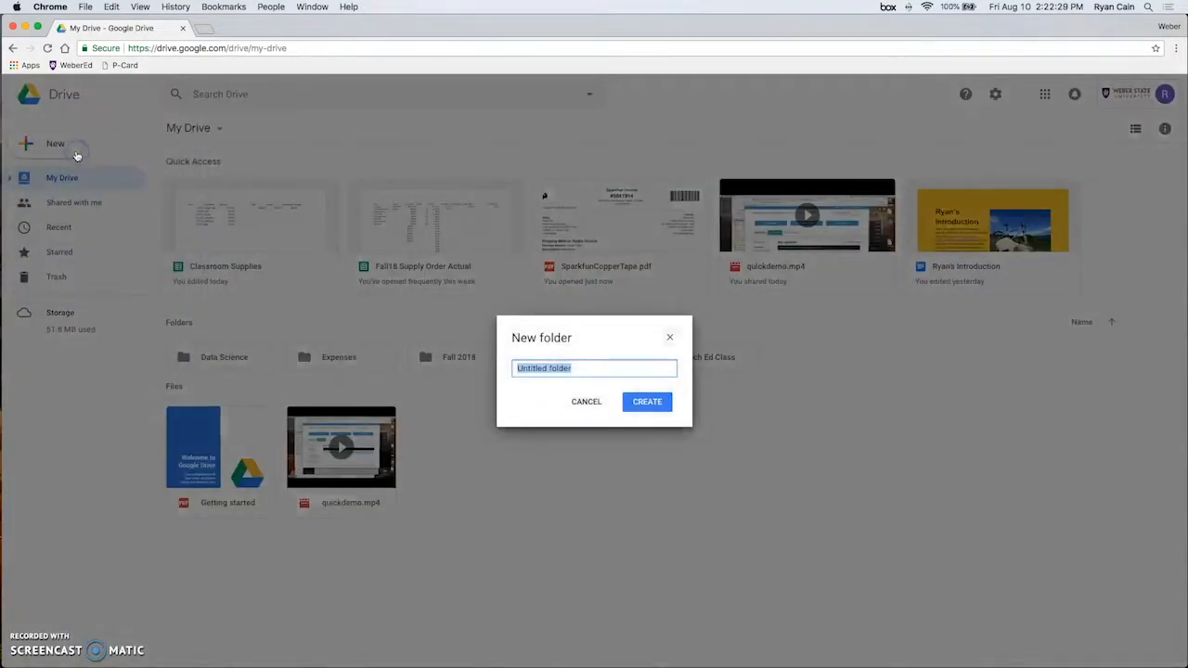
type("Student Data")
left_click(633, 403)
double_click(699, 365)
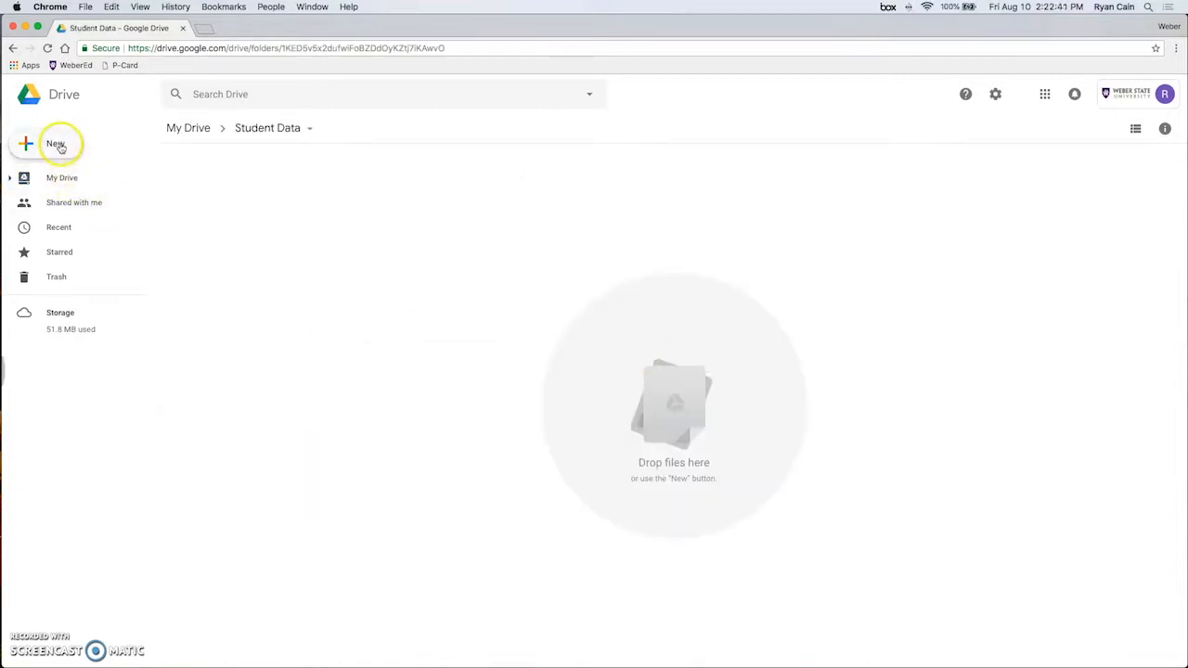
- Create a Google Sheets spreadsheet in the Student Data folder and name it Math Student Data
left_click(58, 146)
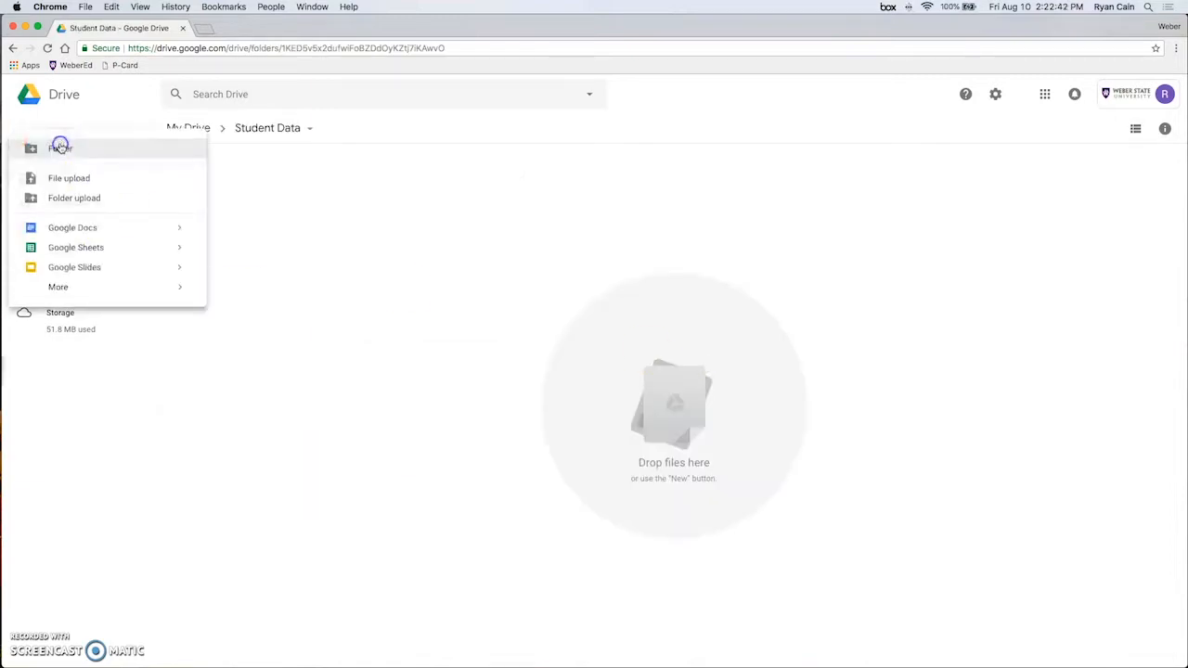
left_click(109, 249)
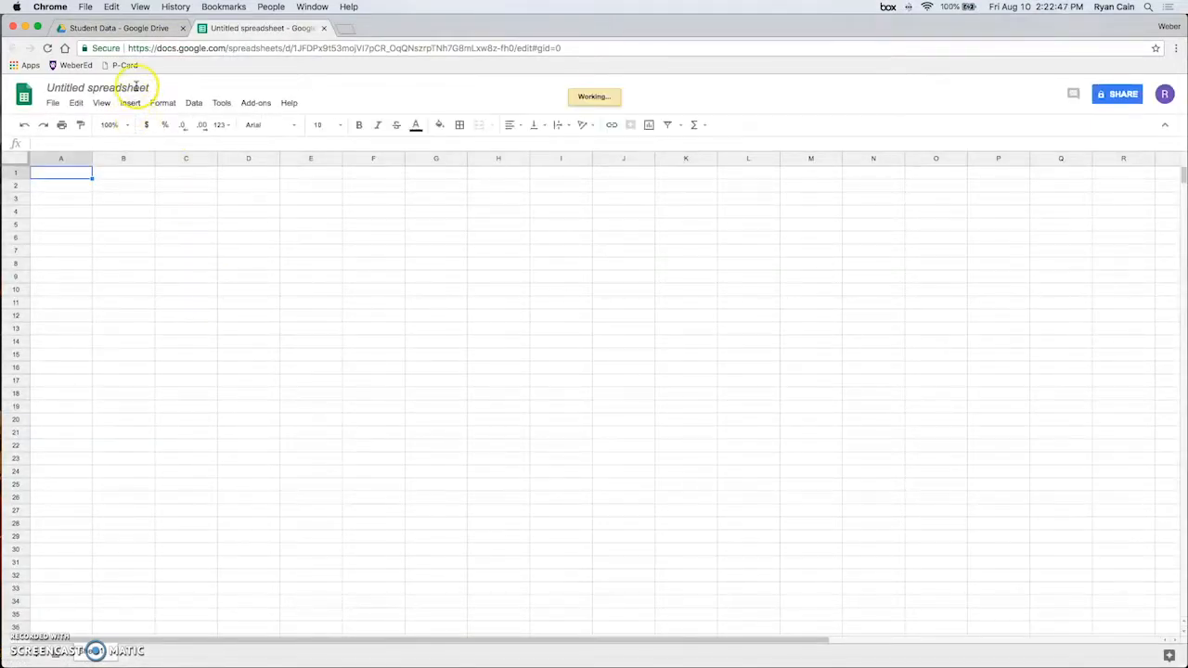
left_click(135, 87)
type("Ma")
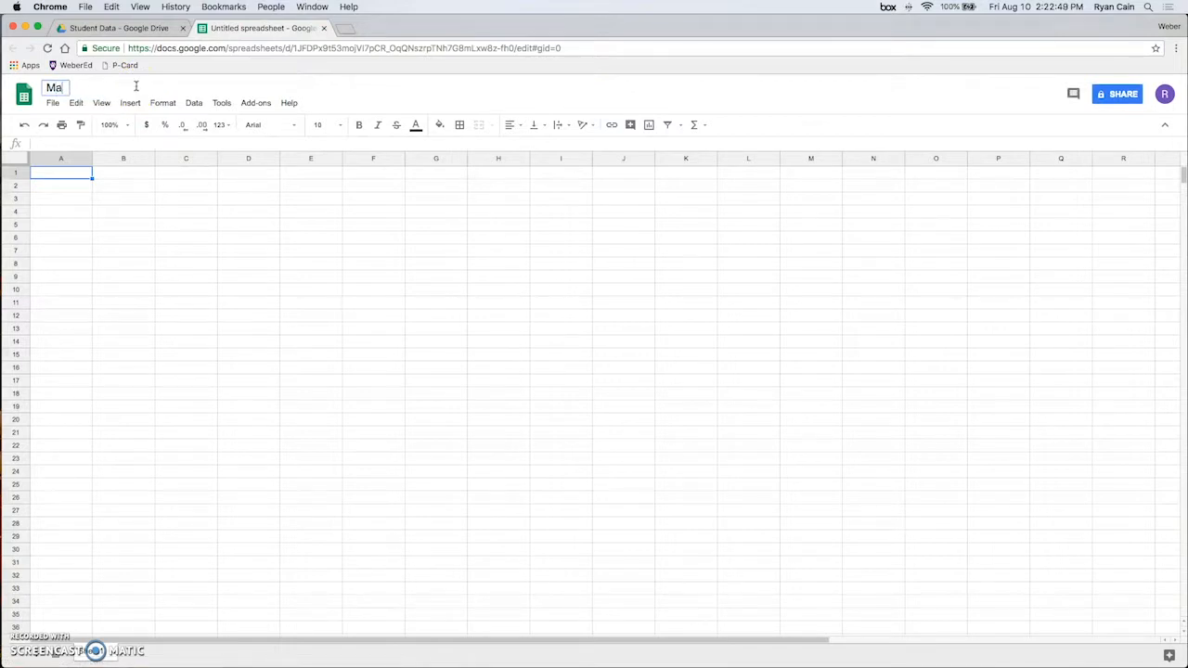
type("th Student dat")
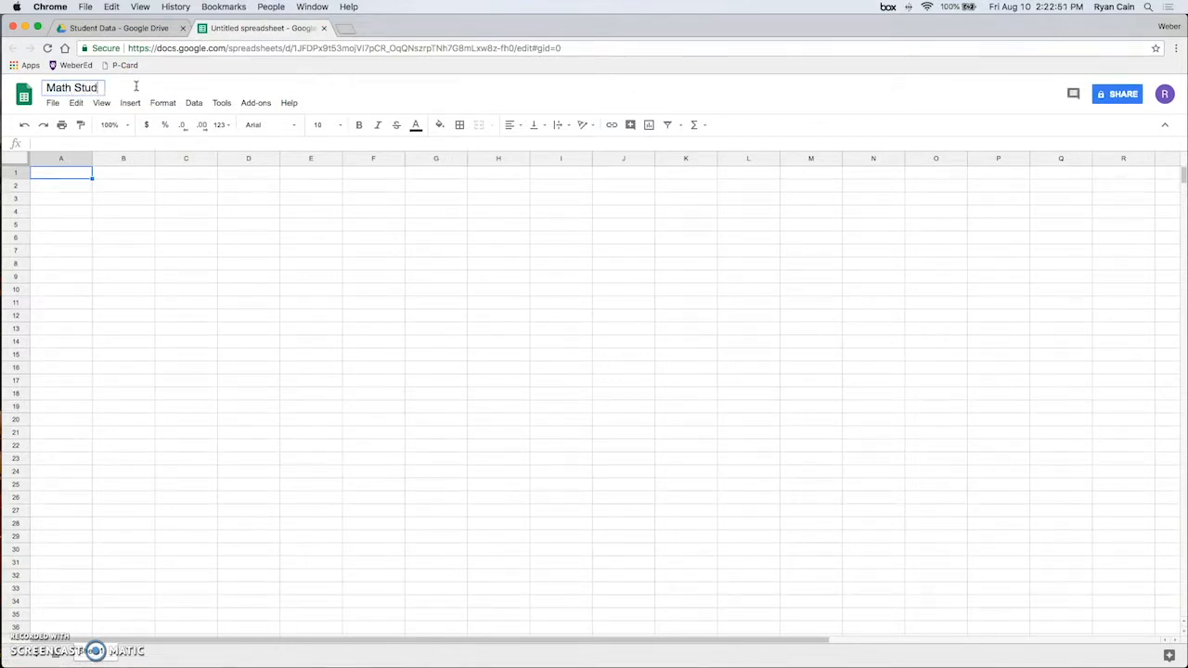
key("BackSpace")
key("BackSpace")
key("BackSpace")
type("Data")
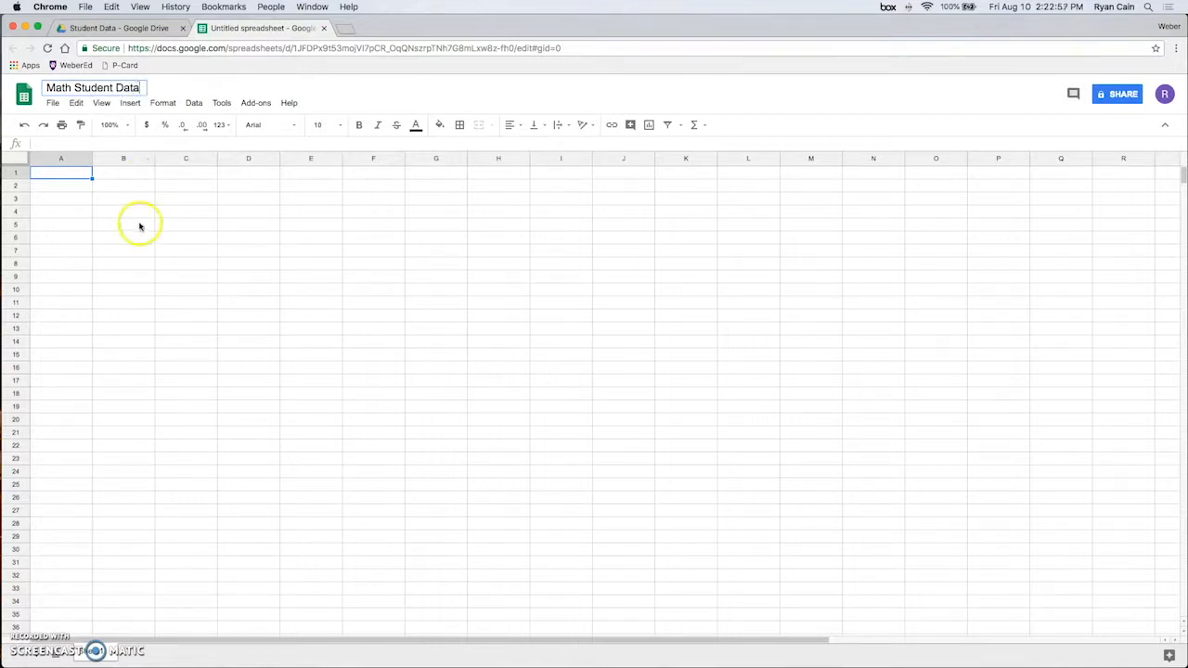
left_click(130, 209)
- Enter the column headers Name in A1 and Math Quiz 1 in B1
left_click(76, 177)
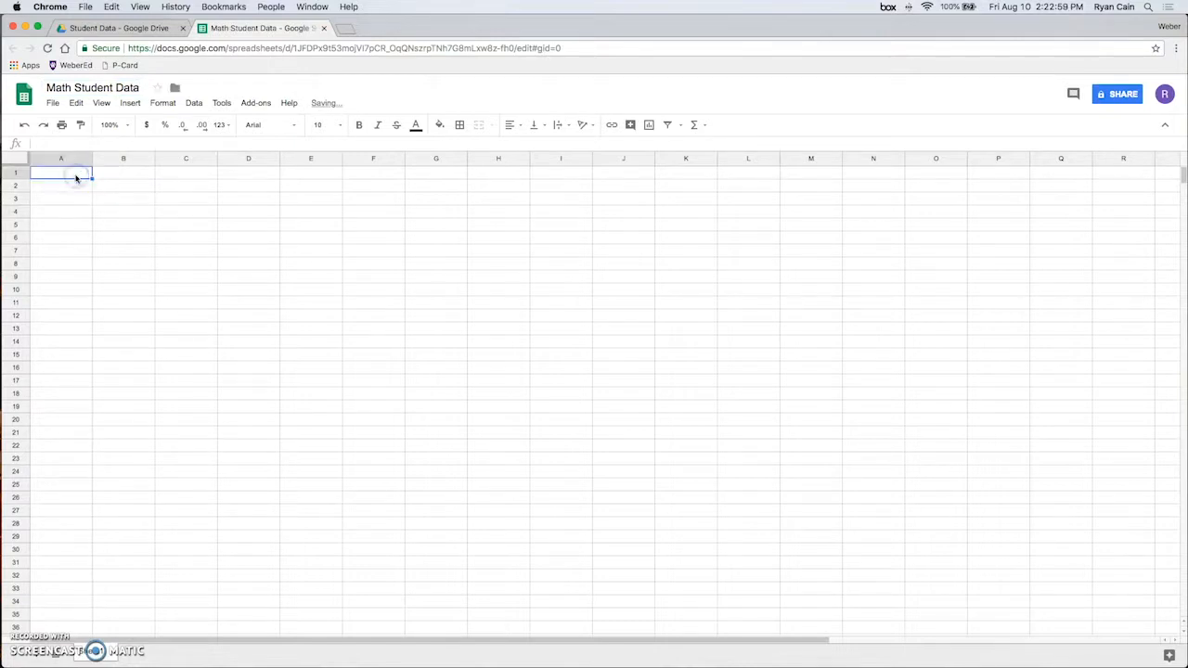
type("Name")
key("Tab")
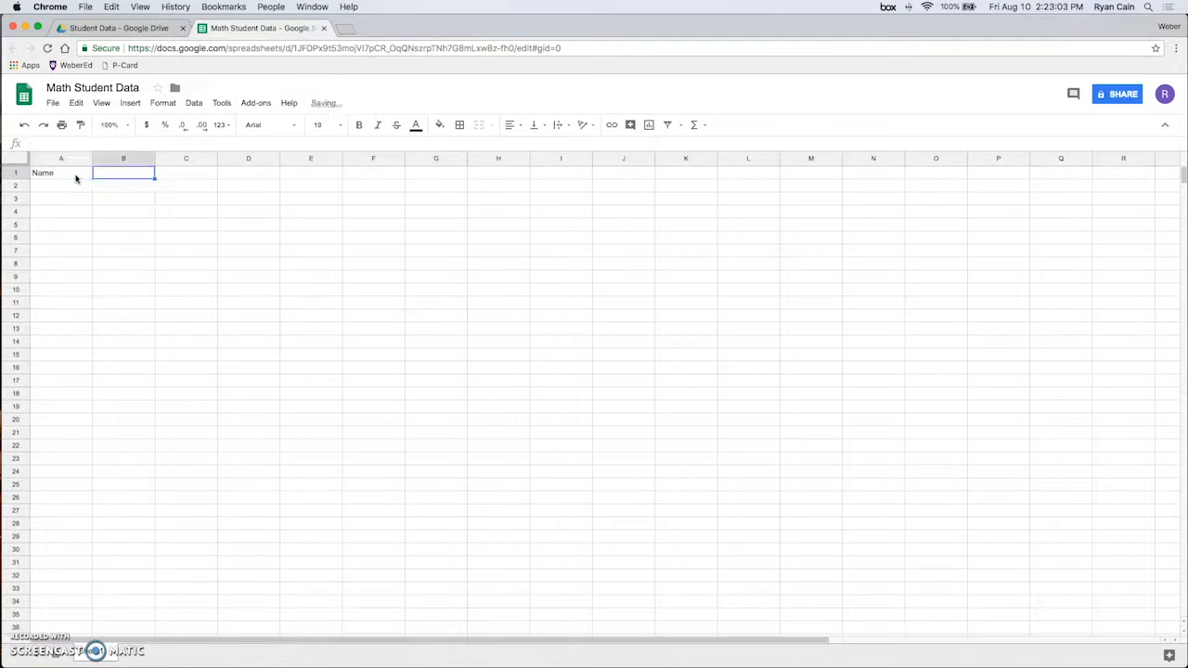
type("Math Quiz")
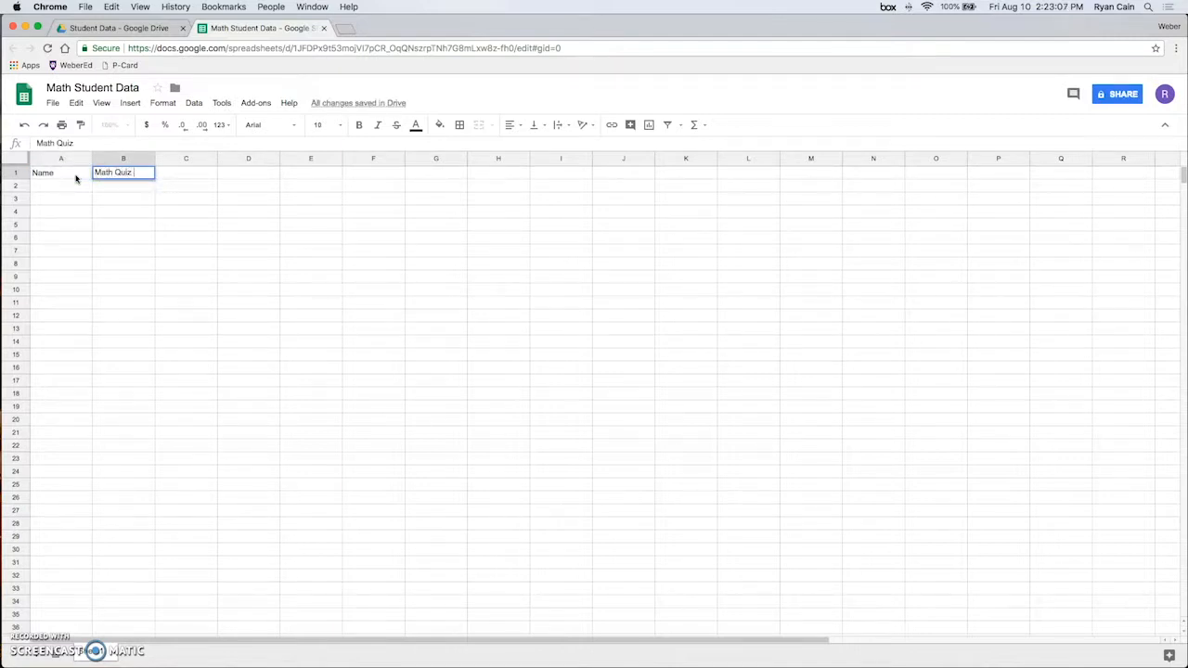
type(" 1")
key("Return")
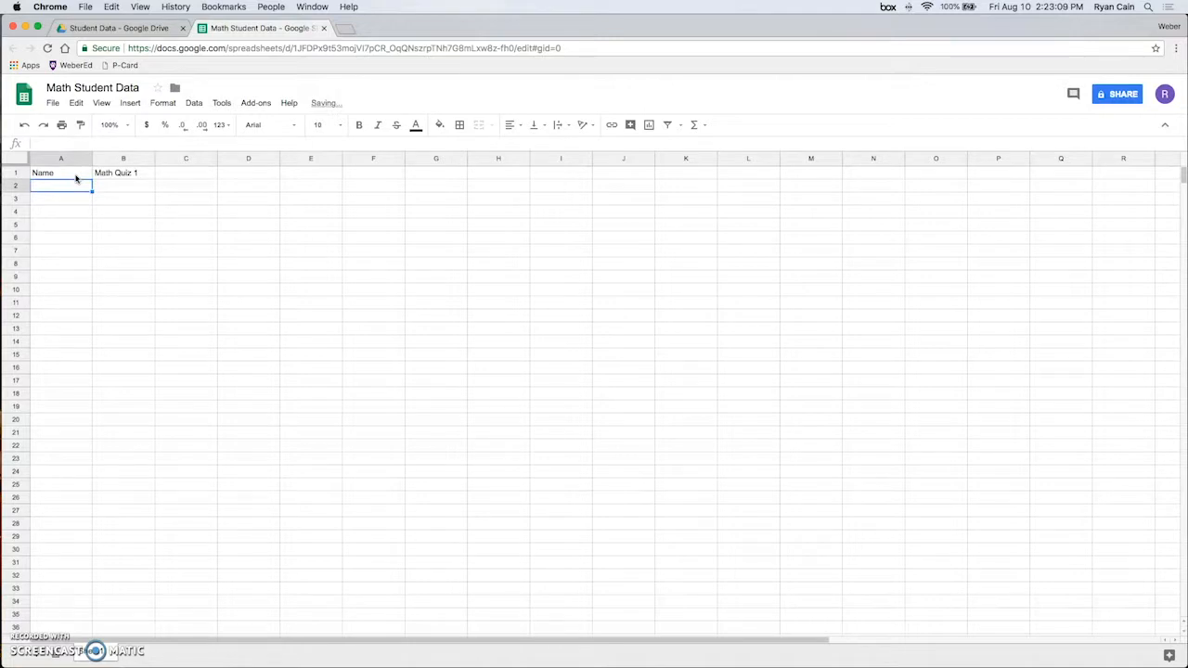
- Enter Student 1 in A2 and autofill the series down to Student 20 in A21
type("Student 1")
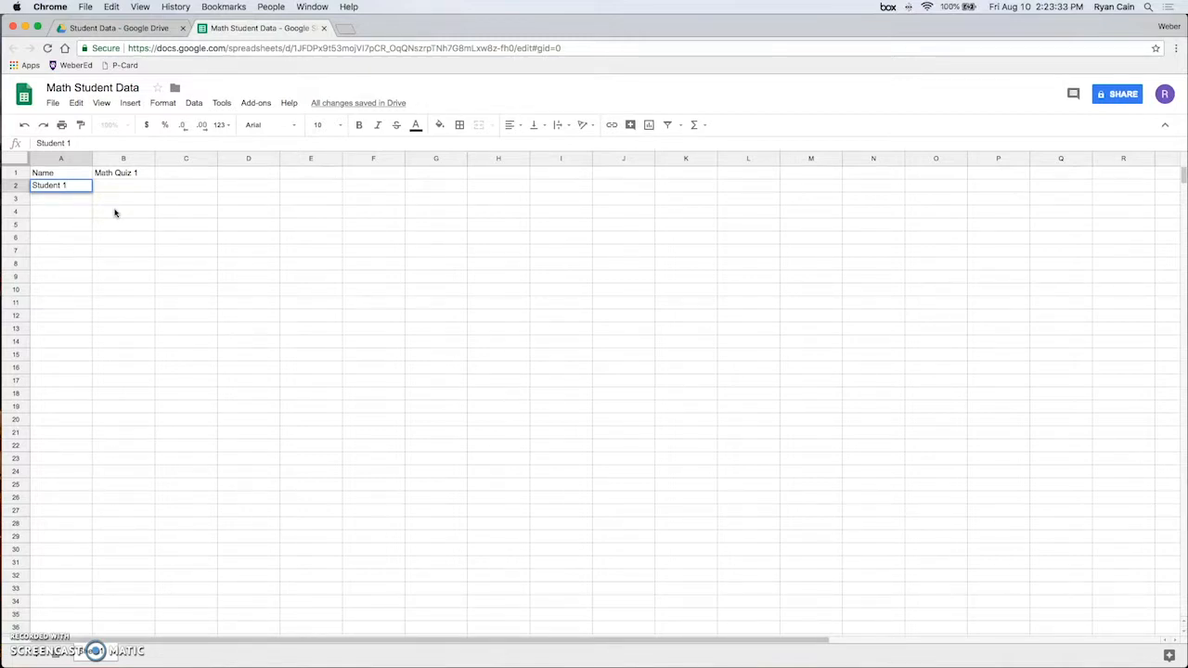
left_click(79, 198)
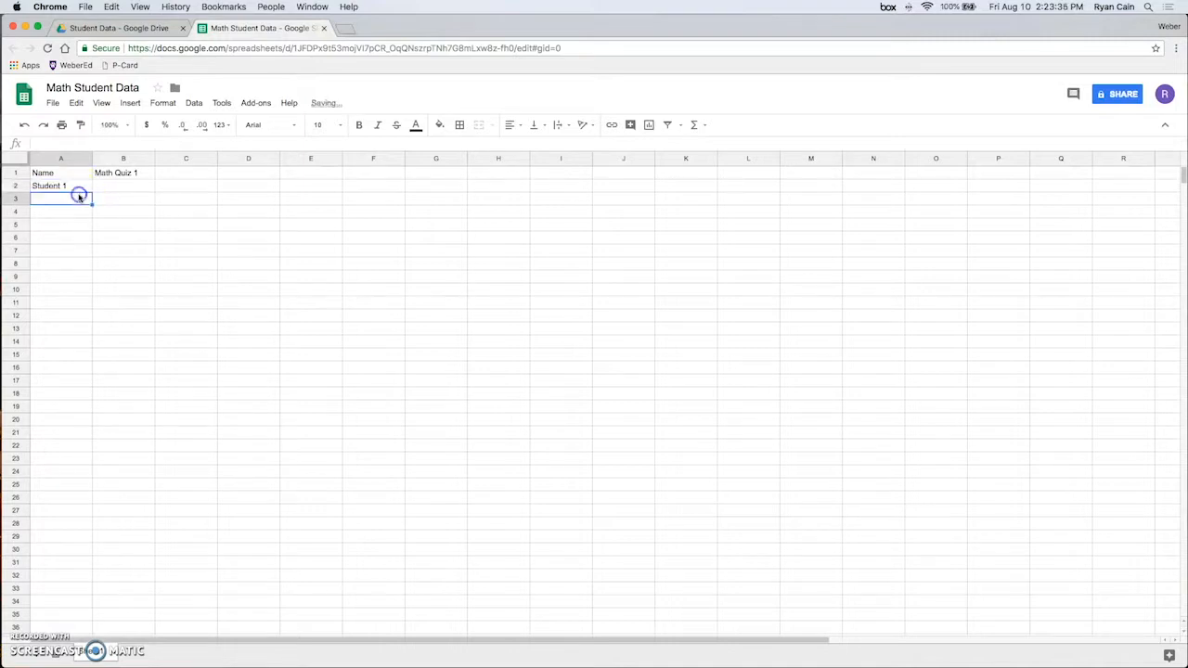
left_click(82, 188)
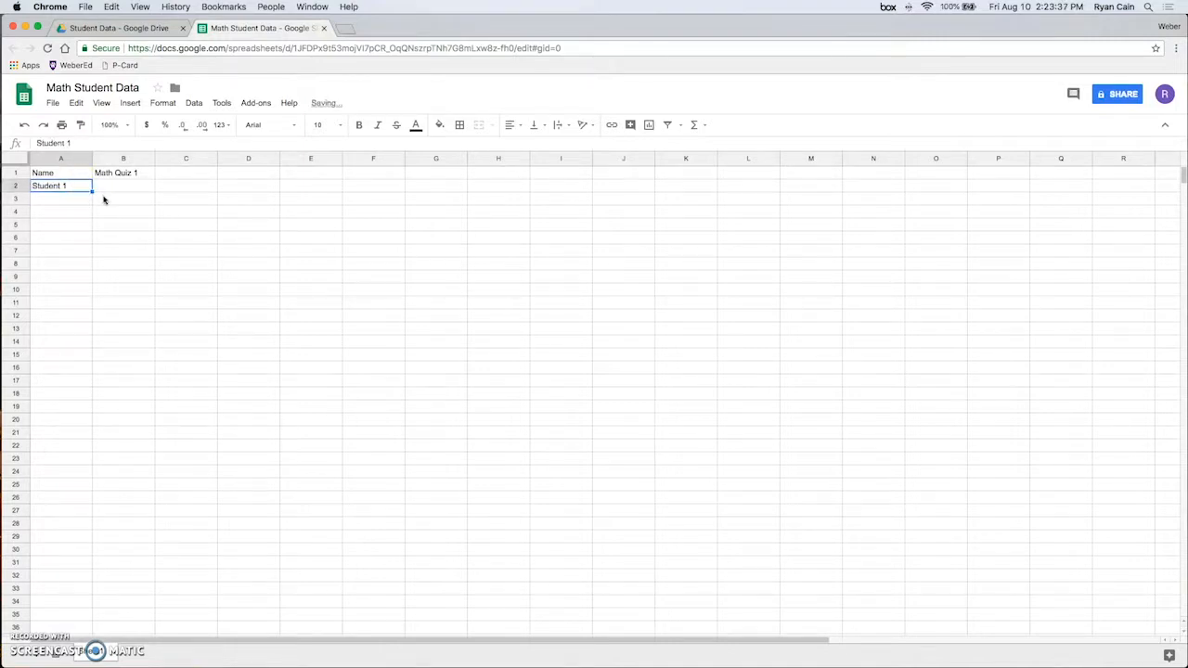
left_click(93, 191)
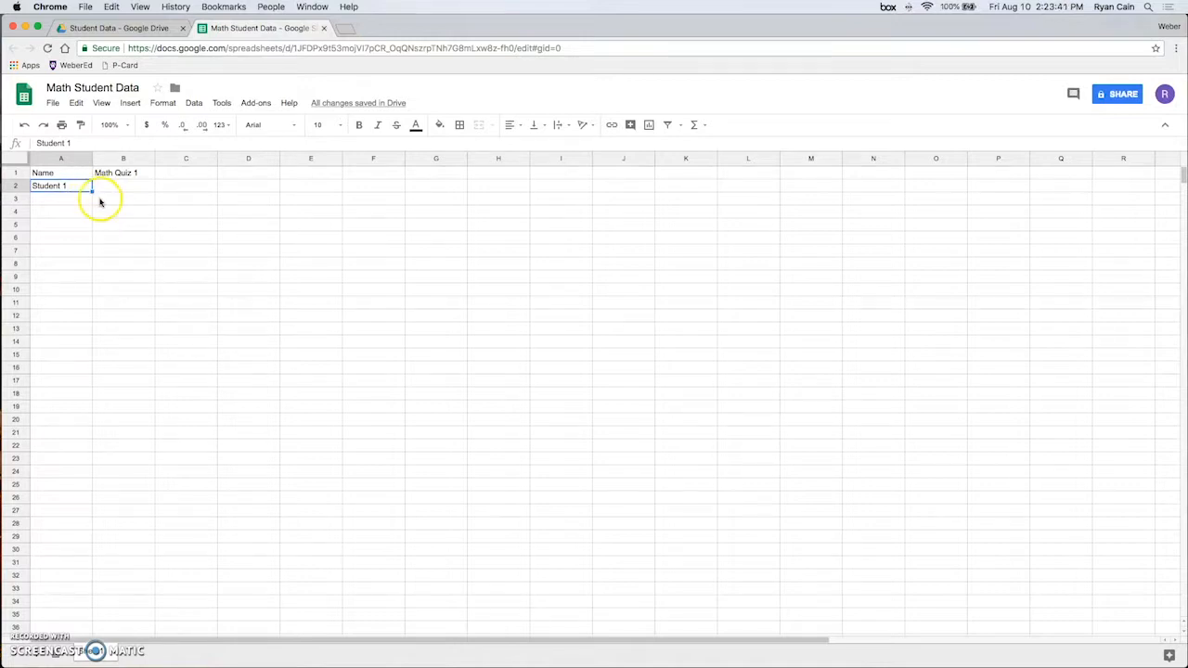
left_click(76, 187)
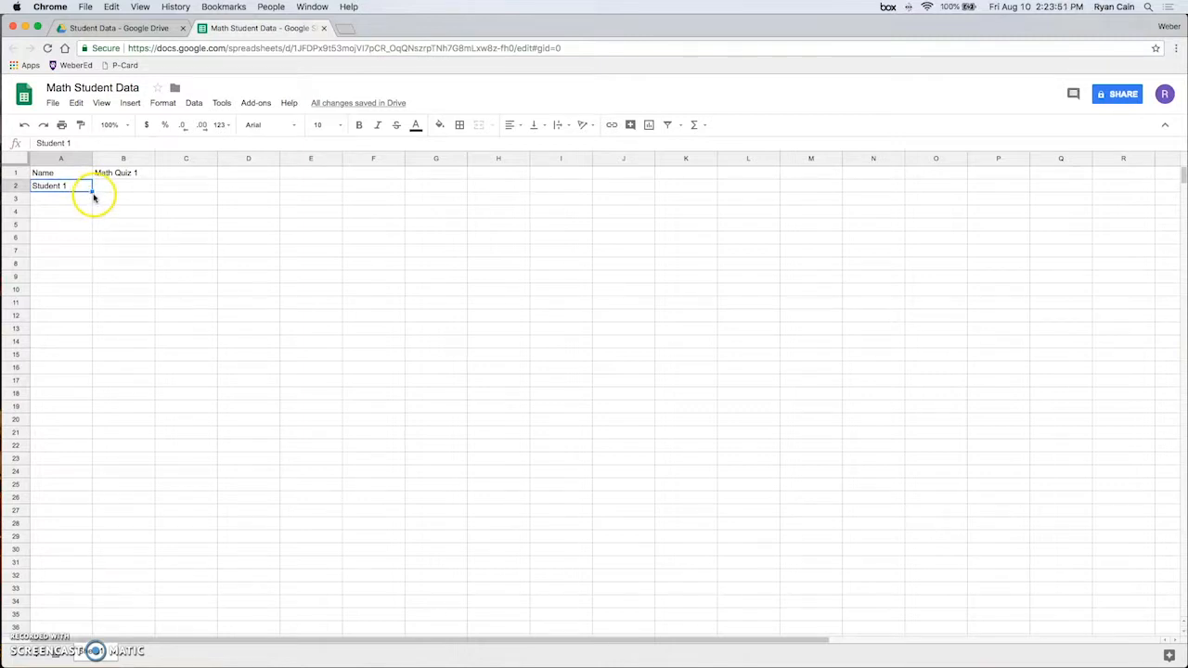
left_click_drag(92, 191, 93, 433)
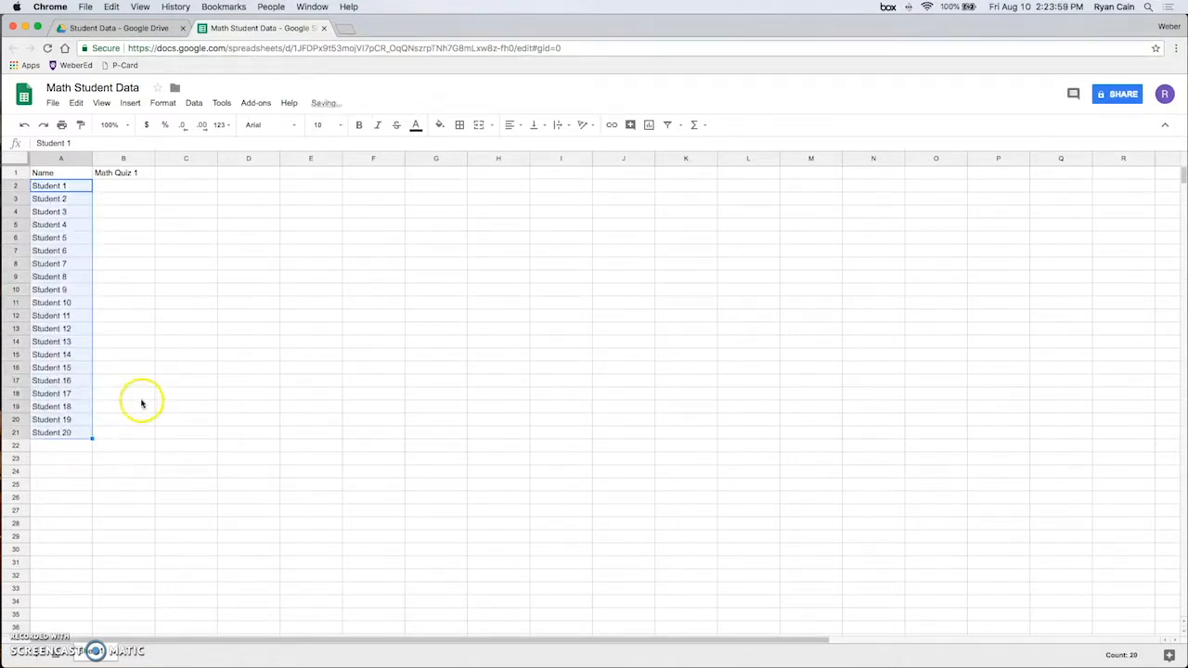
left_click(114, 341)
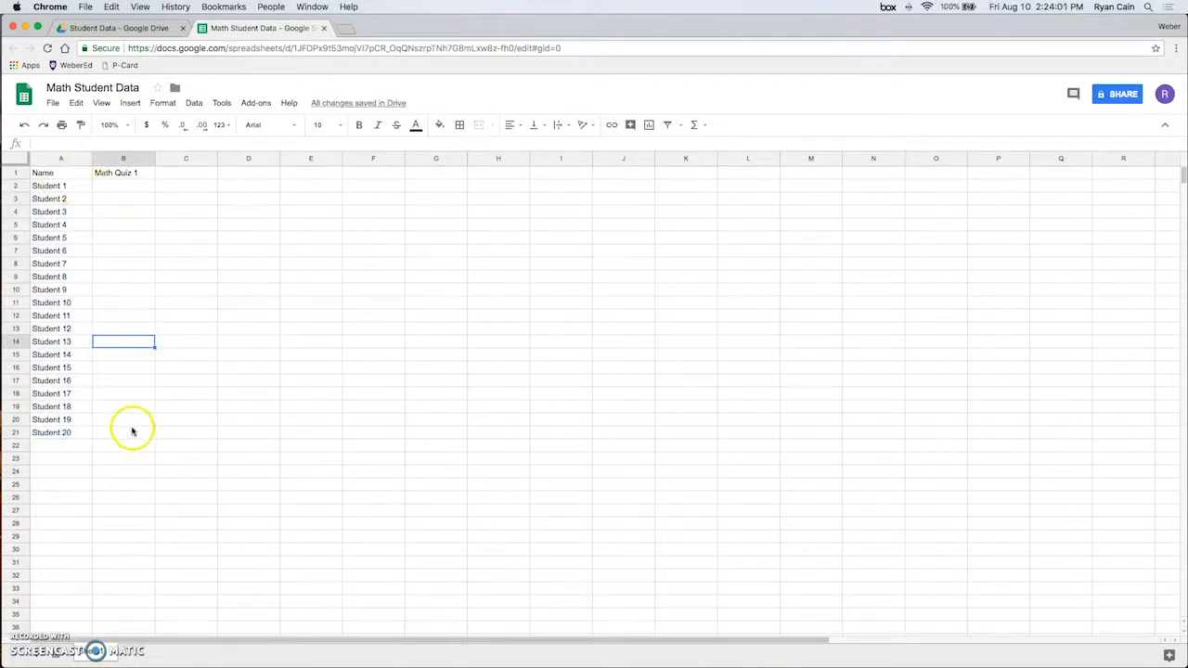
- Autofill the Math Quiz 1 header across row 1 to Math Quiz 5 in F1
left_click(139, 173)
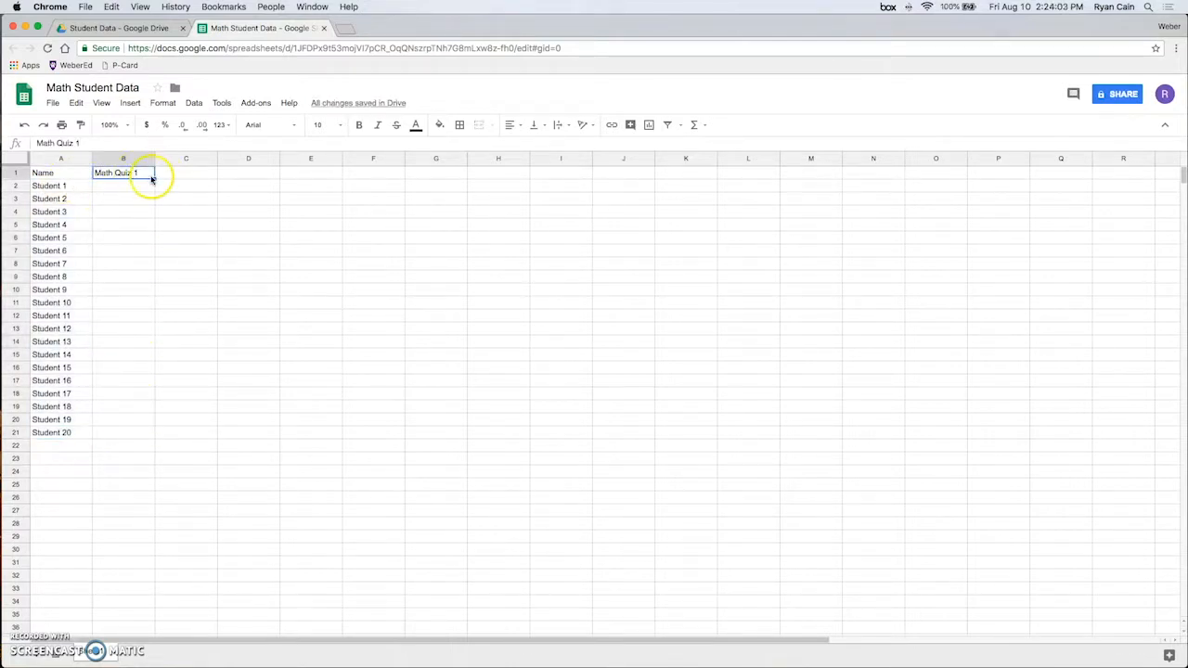
left_click_drag(155, 180, 345, 177)
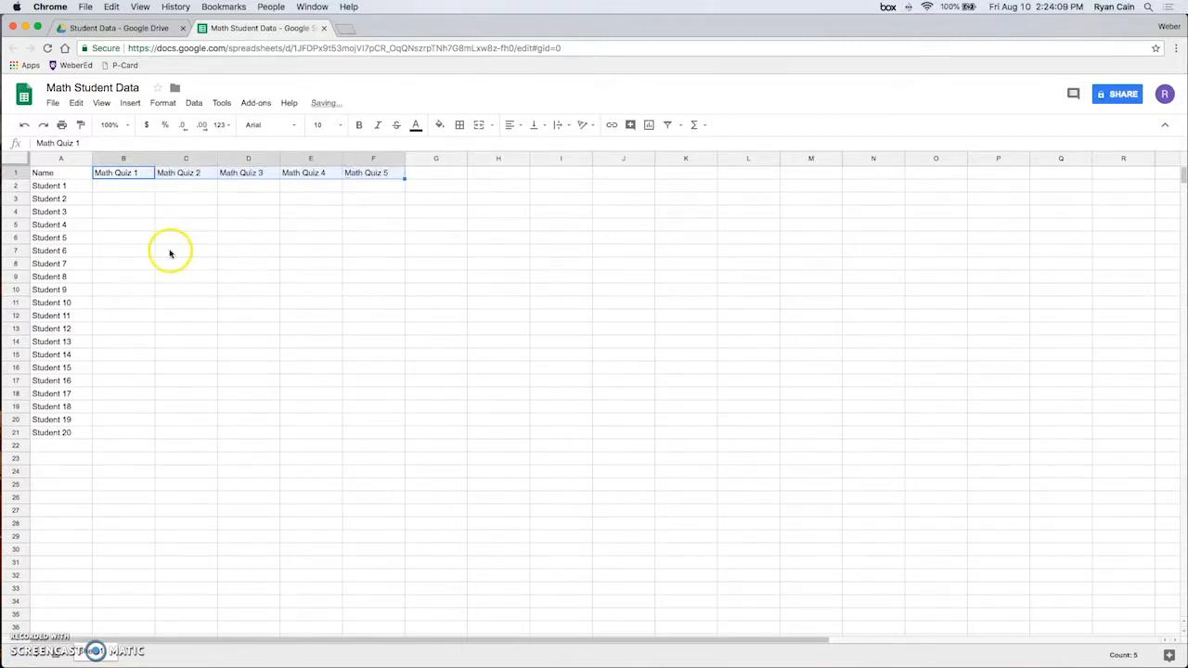
left_click(116, 196)
- Make the entire header row 1 bold
left_click(14, 174)
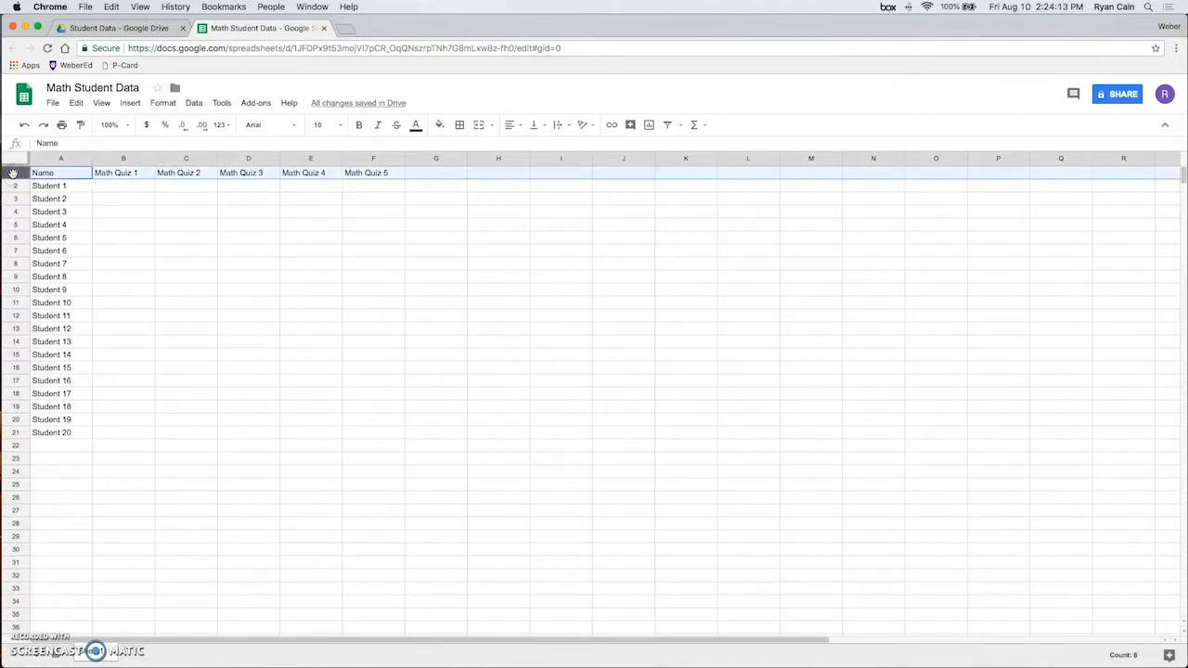
left_click(360, 125)
left_click(334, 227)
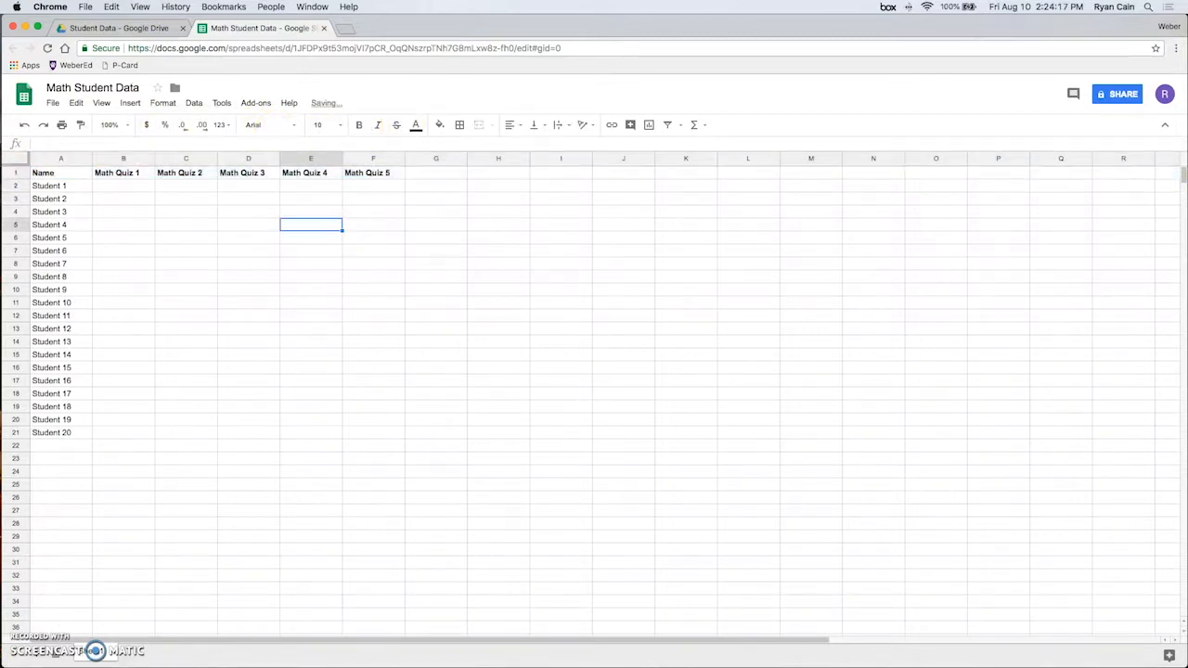
- Freeze column A so the student names stay in view, and check it by scrolling sideways
left_click(132, 174)
left_click(136, 186)
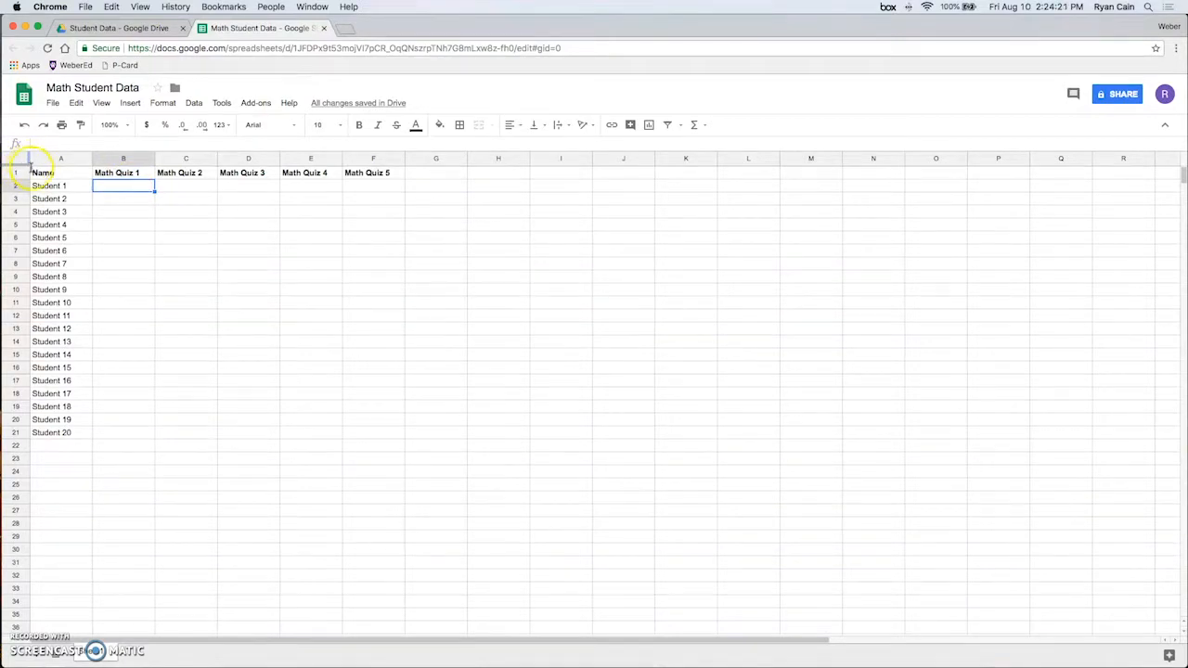
scroll(90, 198, "down", 1)
scroll(90, 201, "up", 1)
left_click_drag(27, 165, 94, 171)
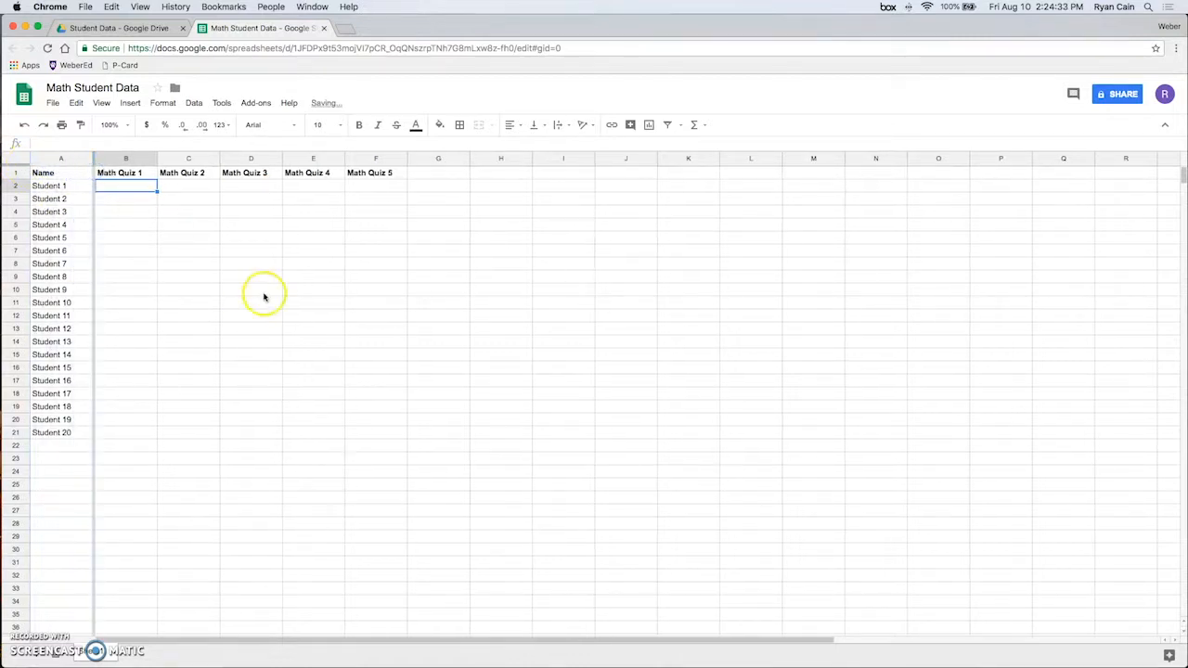
scroll(261, 294, "right", 5)
scroll(257, 294, "left", 5)
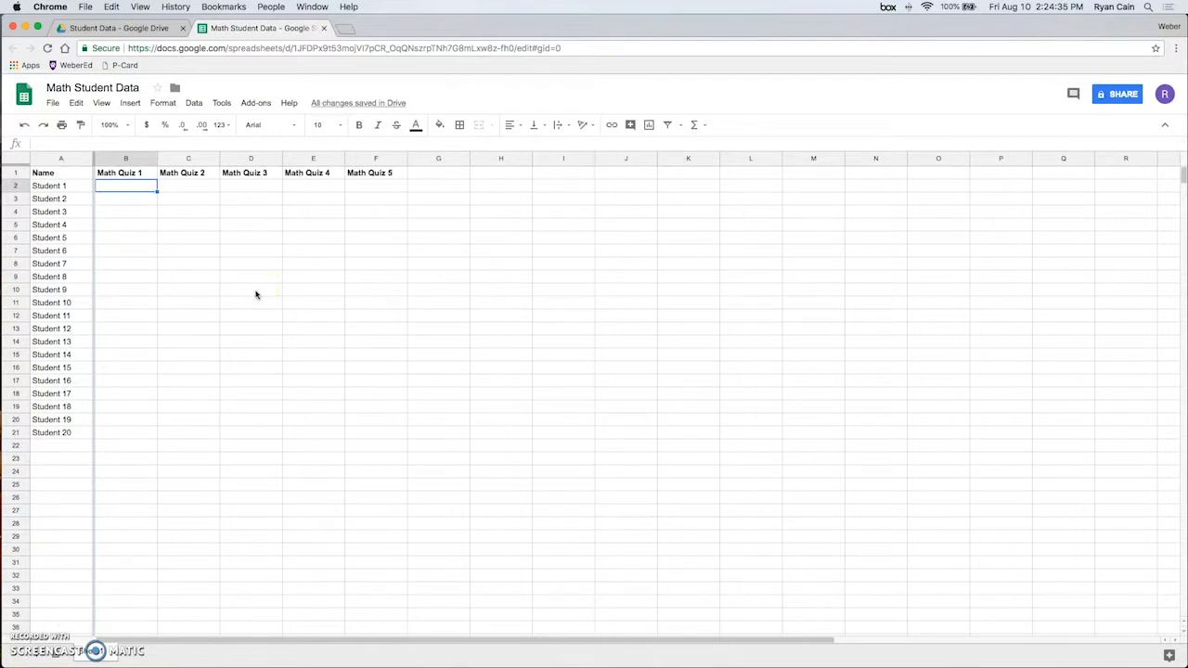
- Freeze header row 1 and check it by scrolling down through the student list
left_click_drag(26, 164, 25, 181)
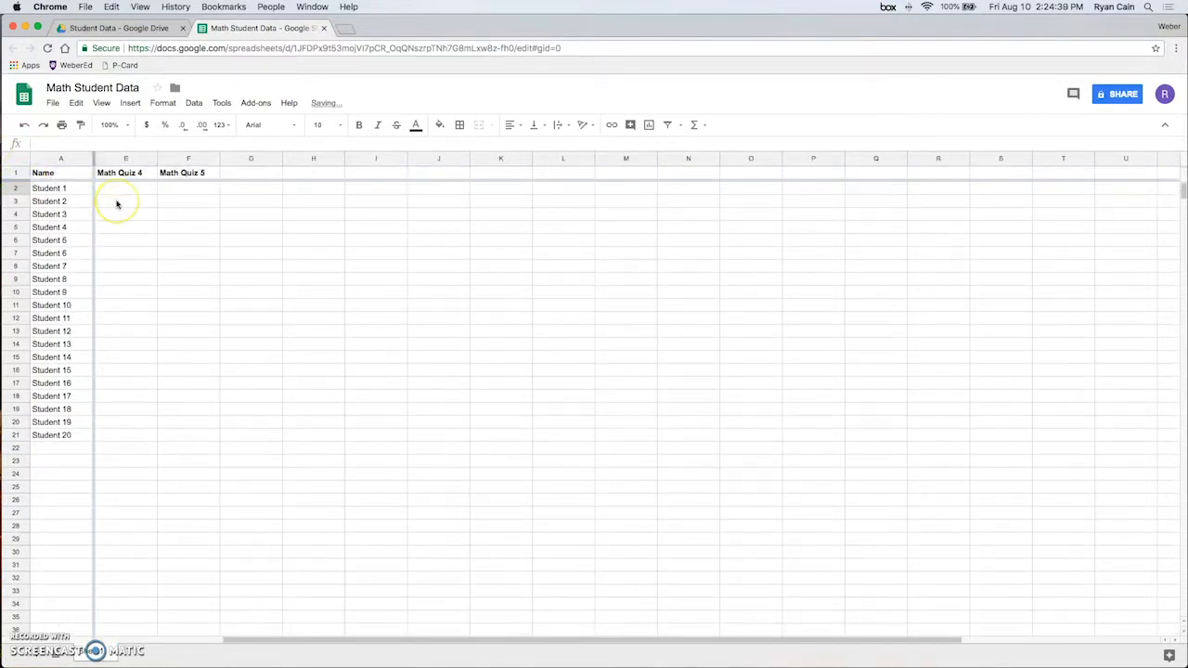
scroll(91, 182, "down", 3)
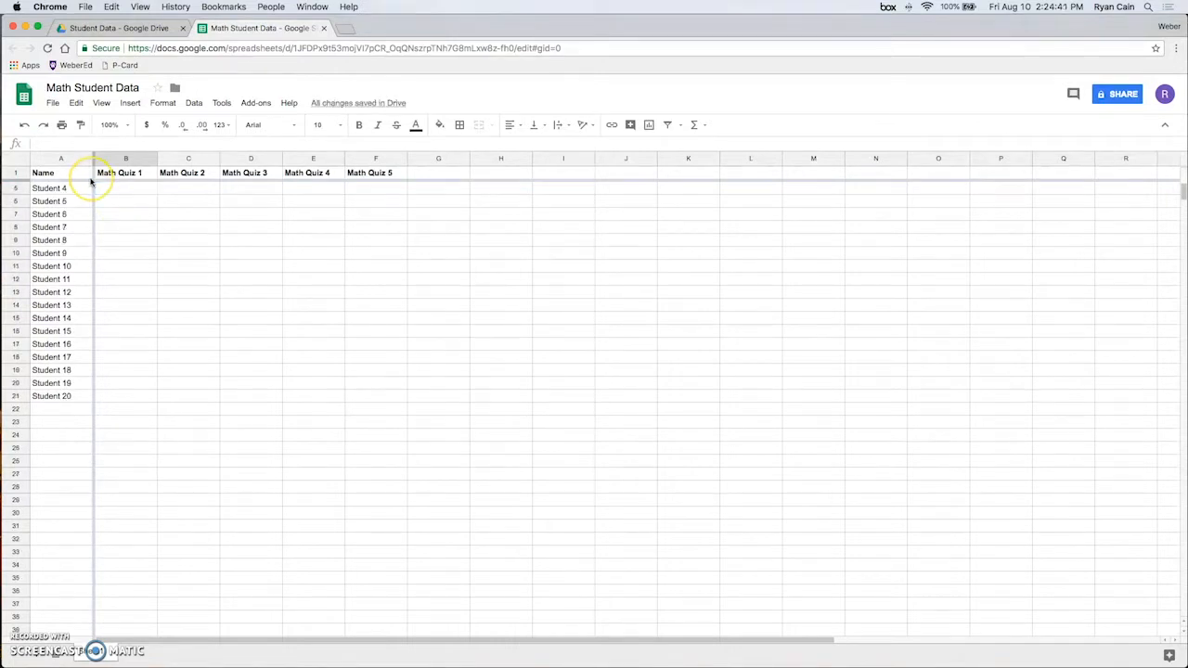
scroll(91, 182, "up", 4)
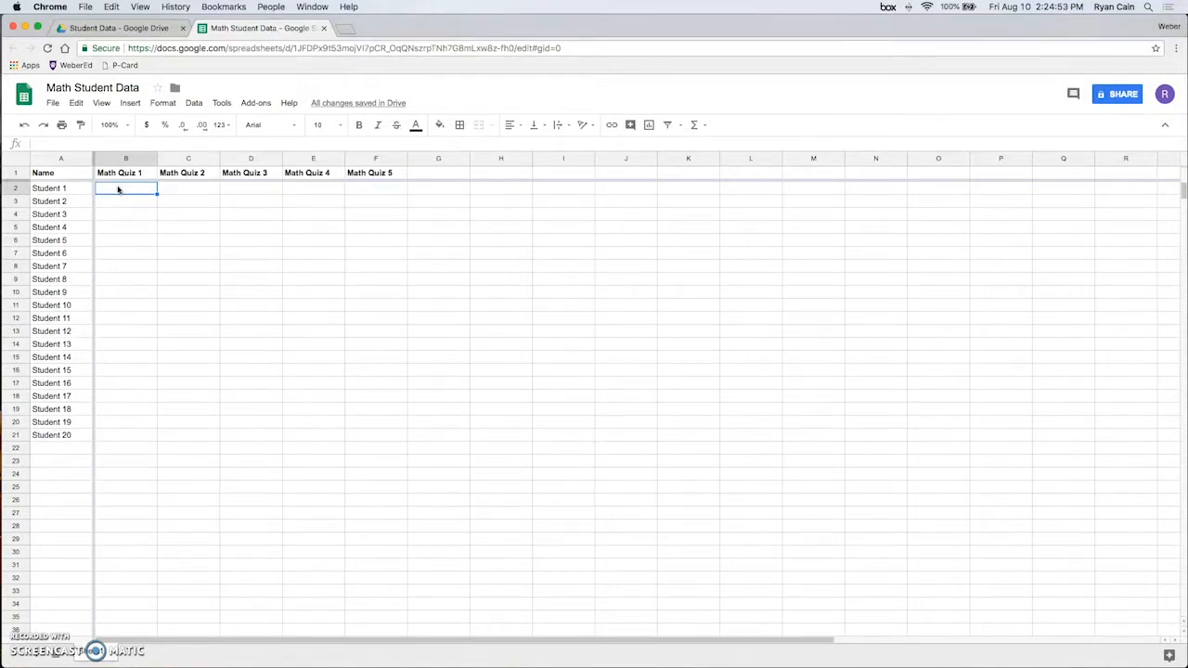
- Enter a Math Quiz 1 score of 10 in B2 and B3 and fill 10 down to B21
type("10")
key("Return")
type("10")
left_click(147, 189)
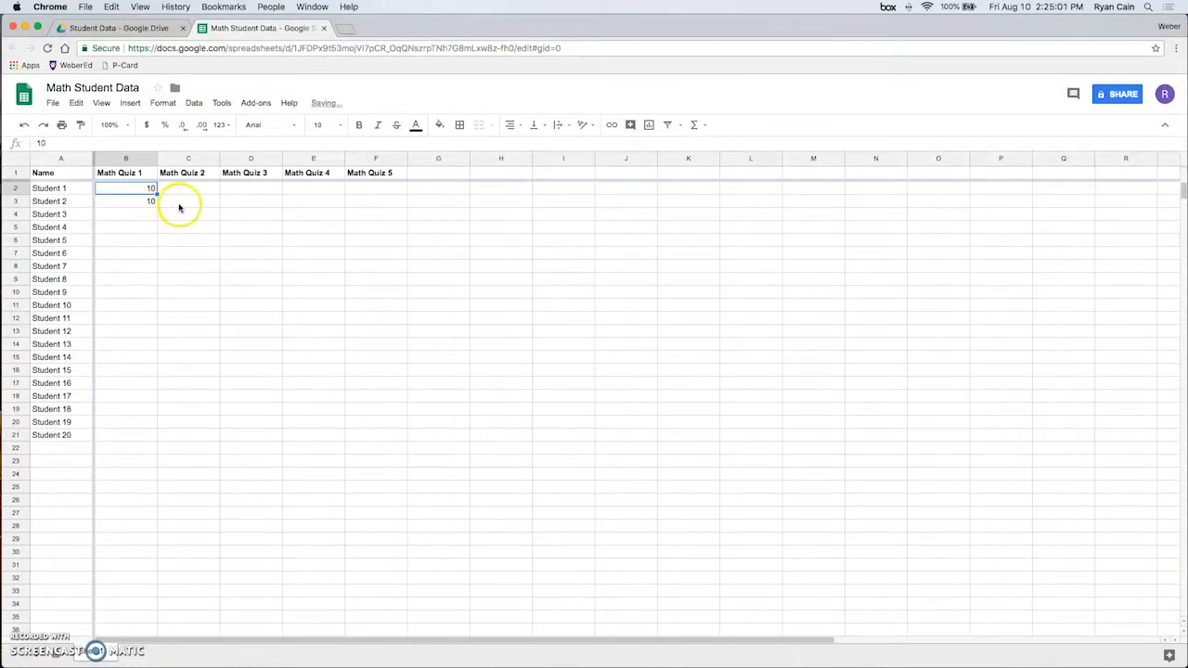
left_click(177, 204)
left_click_drag(127, 191, 138, 431)
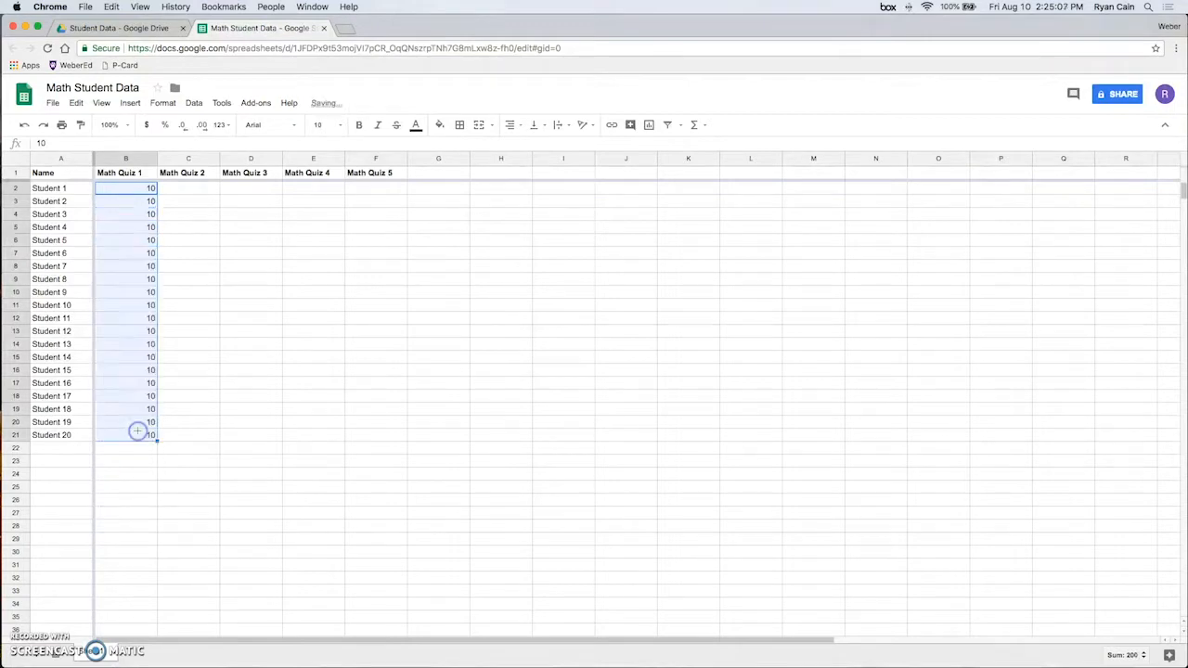
- Enter the Math Quiz 2 scores in C2:C21: 5, 8, 7, 9, 5, 8, 8, 9, 4, 4, 4, 2, 2, 1, 1, 2, 2, 2, 2, 9
left_click(191, 189)
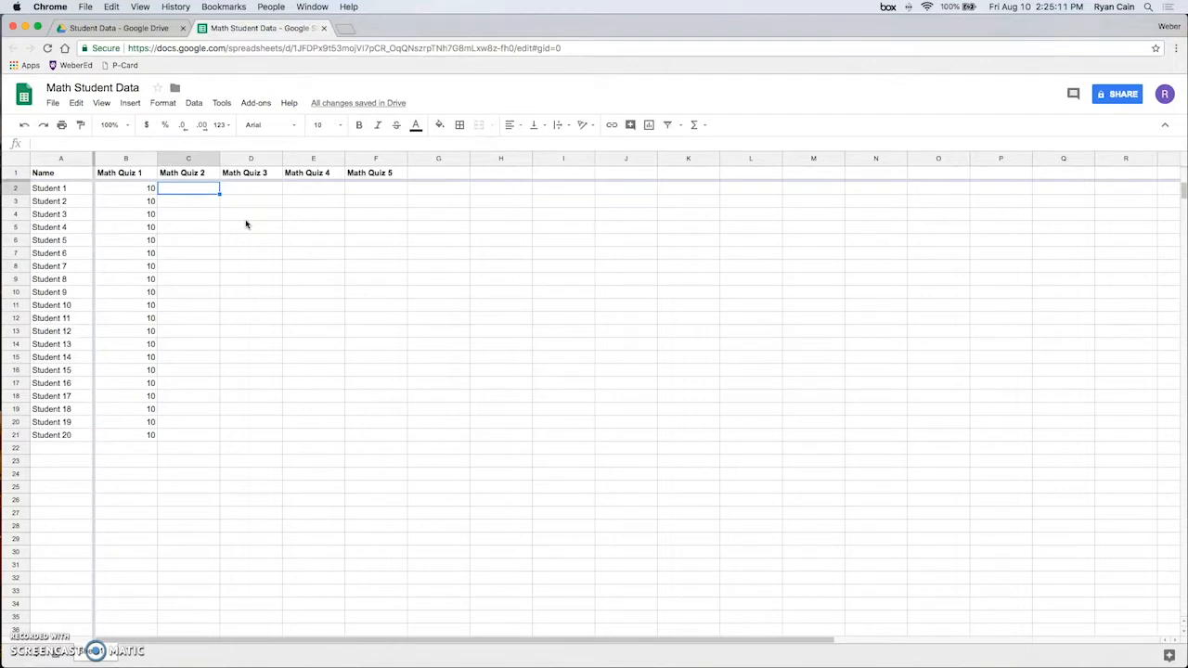
type("5")
key("Return")
type("8")
key("Return")
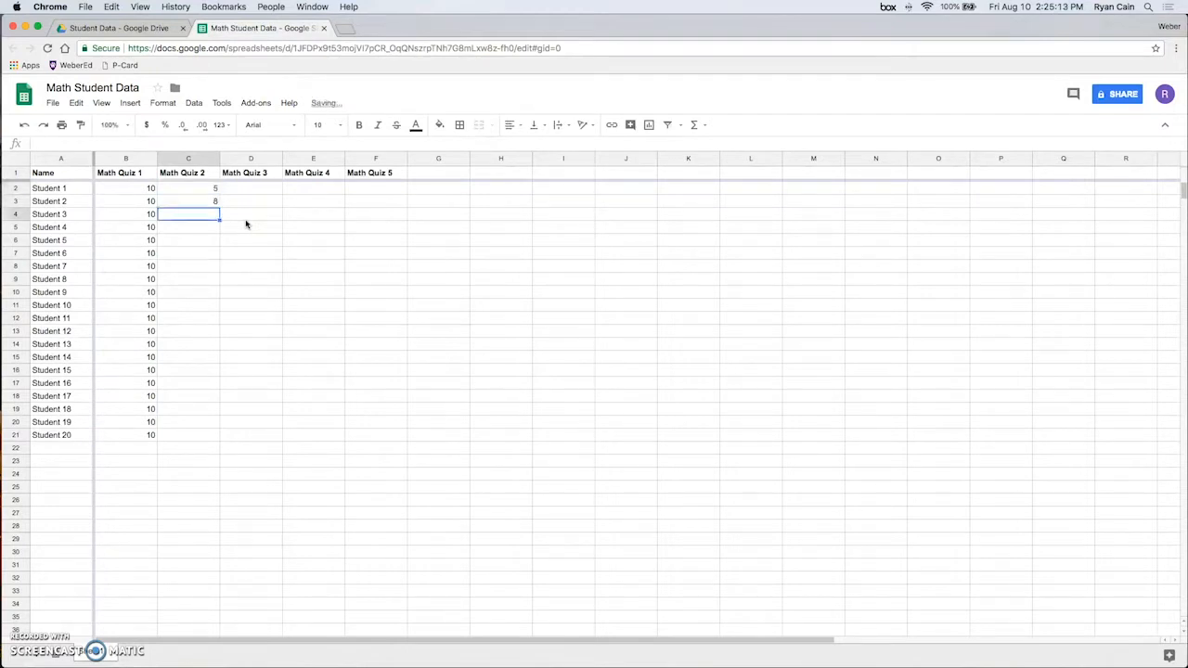
type("7")
key("Return")
type("9")
key("Return")
type("5 8 8 9")
key("Return")
type("4 4 4 2")
key("Return")
type("2")
key("Return")
type("1")
key("Return")
type("1")
key("Return")
type("2")
key("Return")
type("2")
key("Return")
type("2")
key("Return")
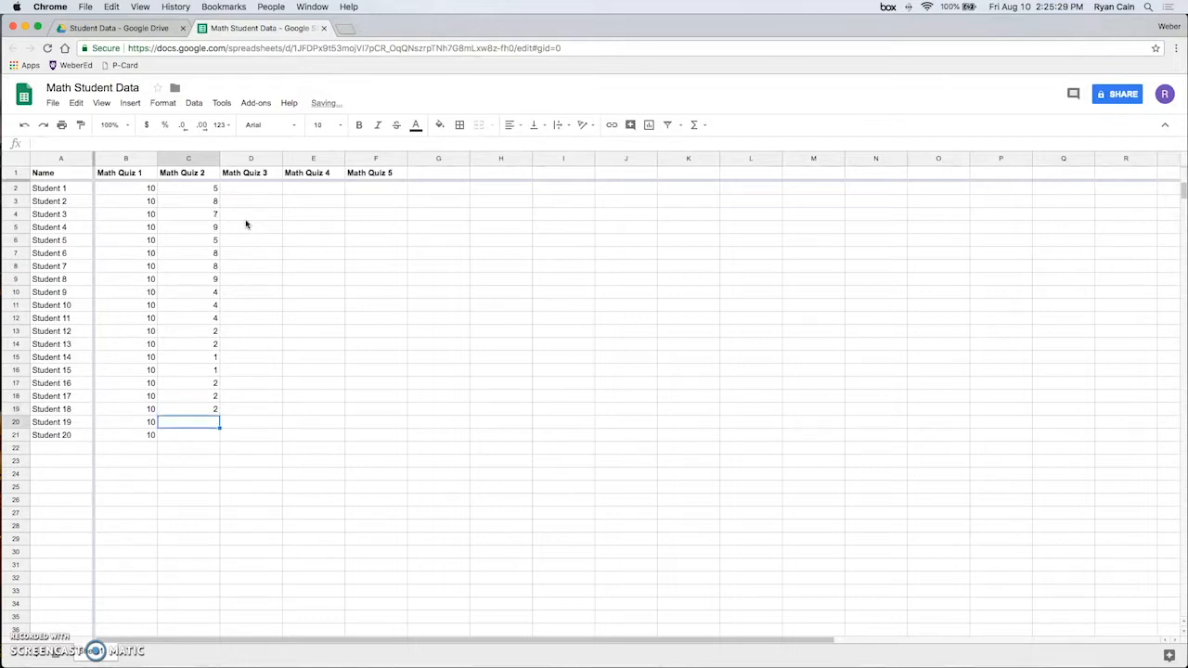
type("2")
key("Return")
type("9")
key("Return")
- Enter the Math Quiz 3 scores in D2:D21: 9, 9, 9, 9, 9, 5, 5, 5, 2, 1, 1, 1, 8, 8, 8, 8, 7, 8, 2, 2
left_click(252, 184)
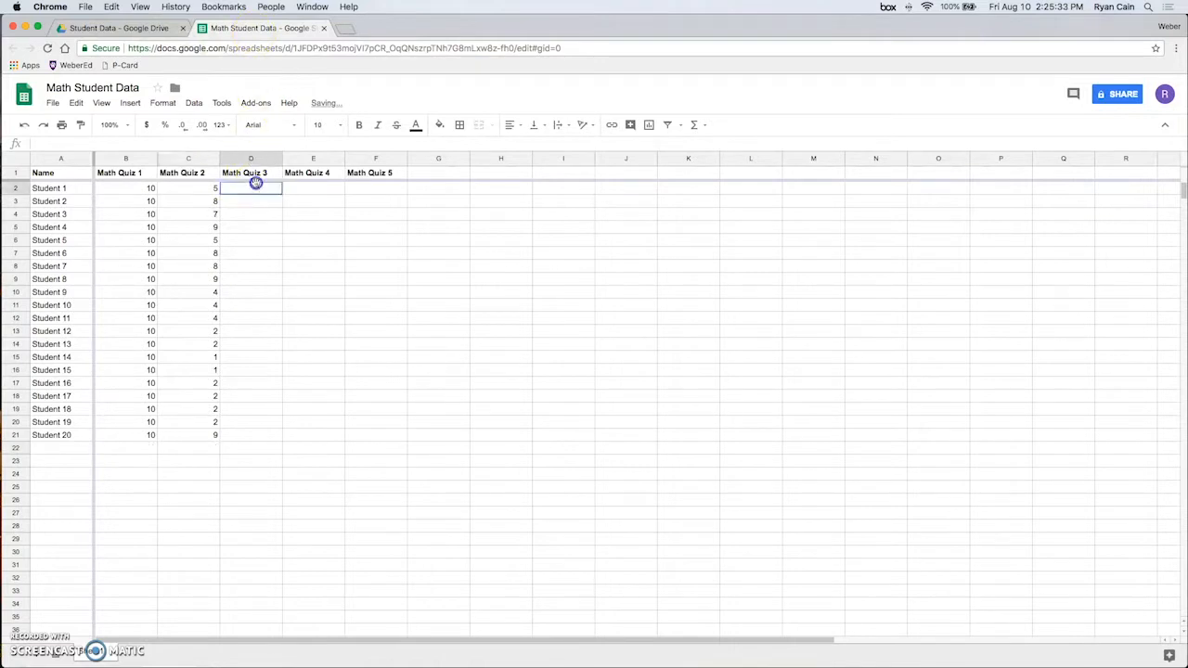
type("9")
key("Return")
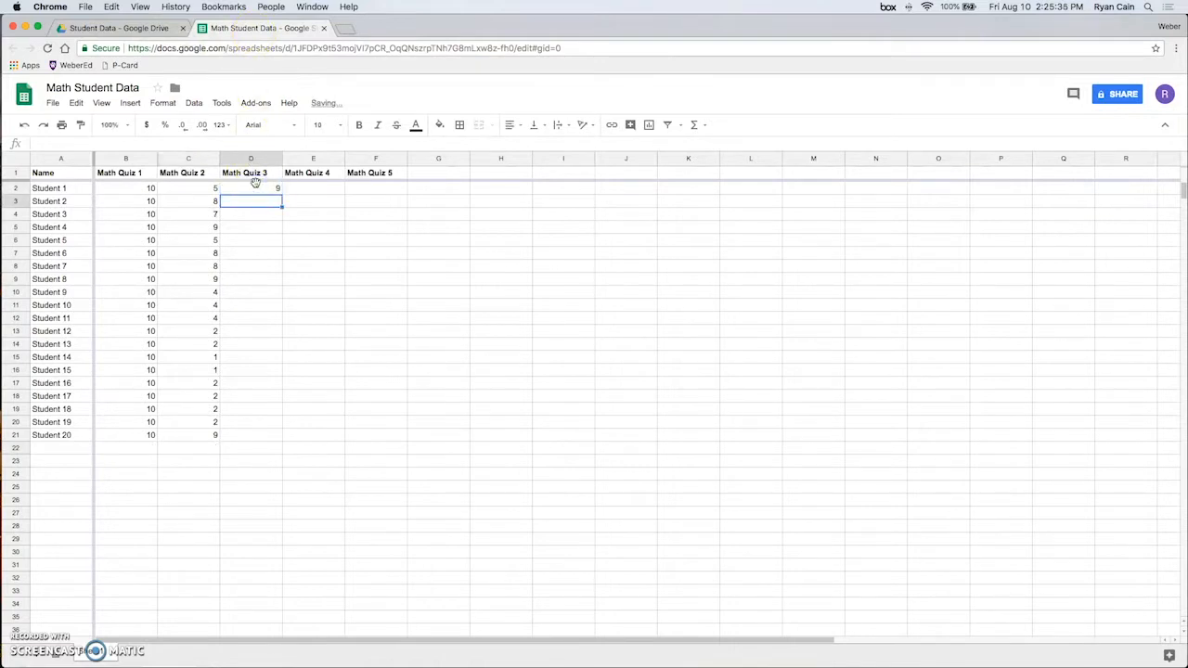
type("9")
key("Return")
type("9")
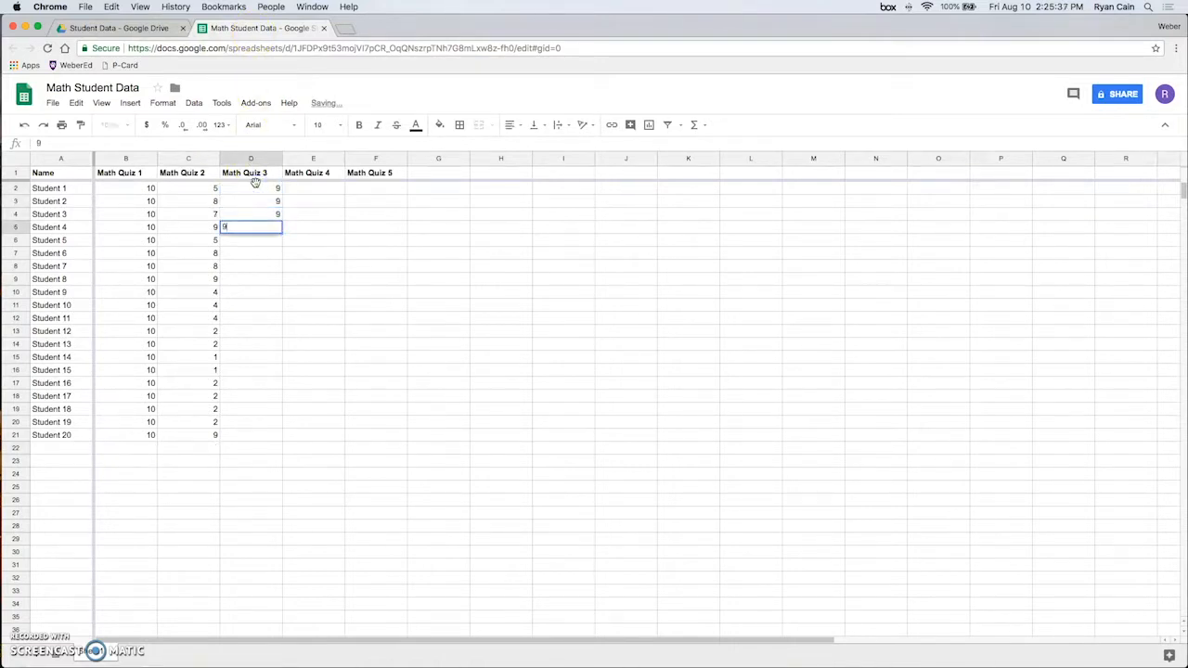
type(" 9 5 5 5 5 2 1 1 1 8 8 8 8 7 8 2 2")
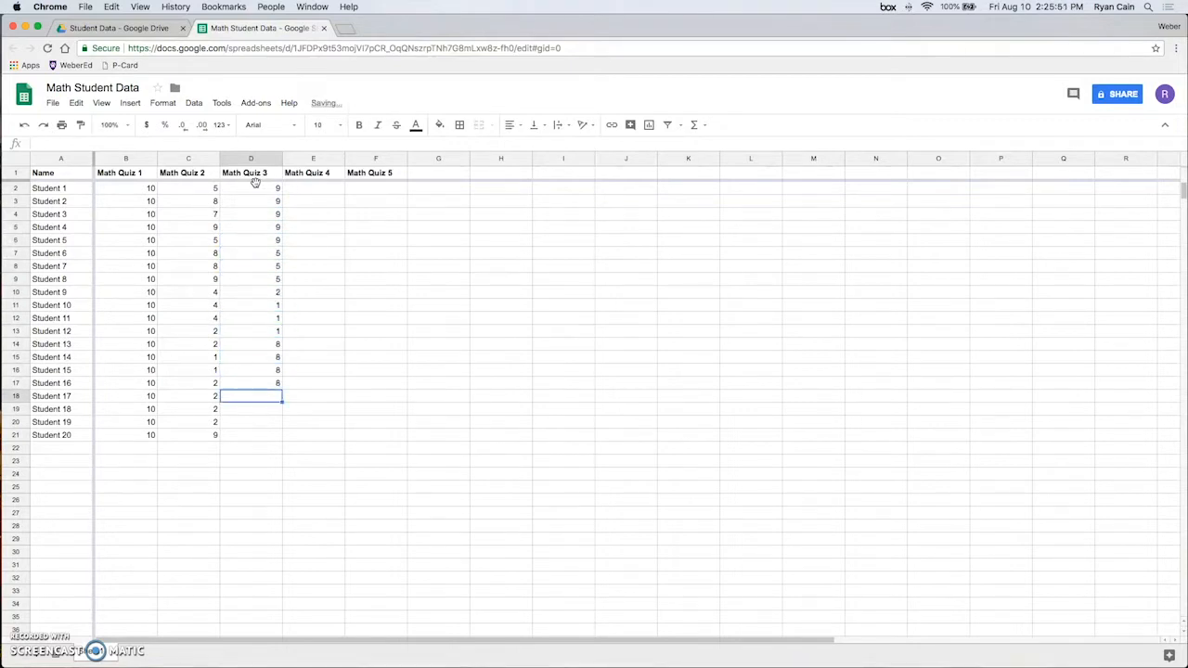
- Enter the Math Quiz 4 scores in E2:E21: 8, 7, 4, 5, 4, 5, 2, 2, 0, 8, 8, 8, 8, 9, 9, 9, 8, 8, 8, 8
left_click(334, 189)
type("8 7 4 5 4 5 2 2 0 8 8 8 8 9 98 9")
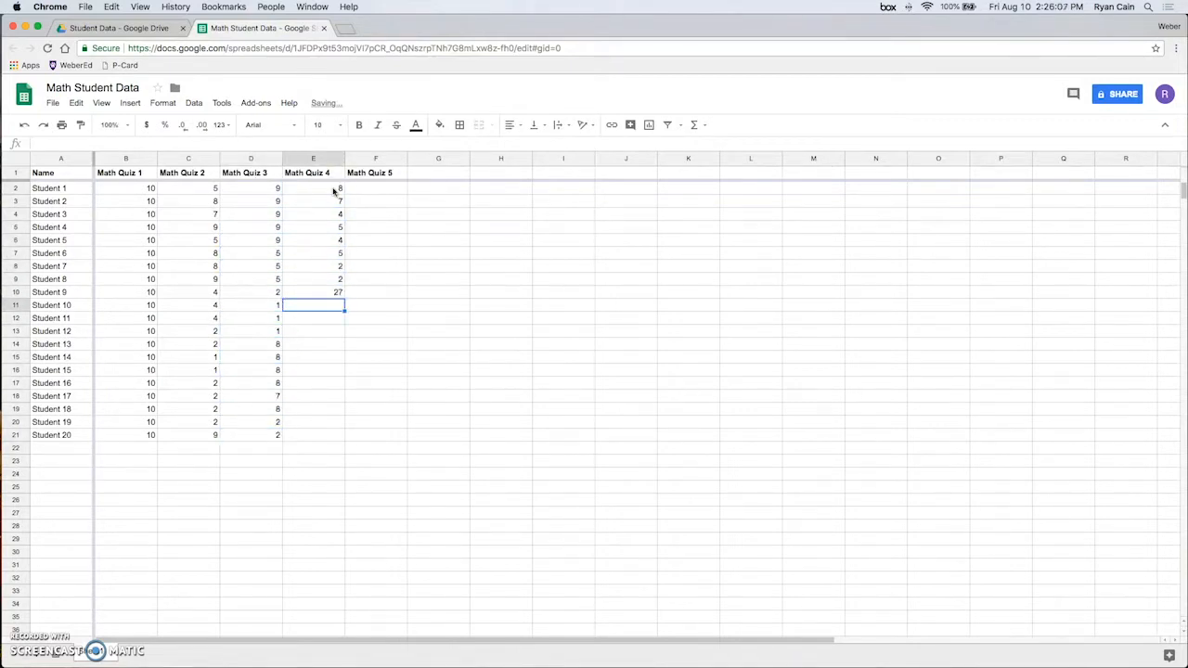
key("Up")
key("Up")
left_click(326, 371)
left_click(332, 395)
type("8 8 8 8")
left_click(332, 372)
type("9")
- Enter the Math Quiz 5 scores in F2:F21: 8, 8, 5, 9, 9, 9, 8, 2, 2, 2, 7, 7, 8, 5, 6, 6, 9, 5, 2, 2
left_click(369, 193)
type("8 8 5 9 9 9 8 2 2 2 7 7 8 5 6 8")
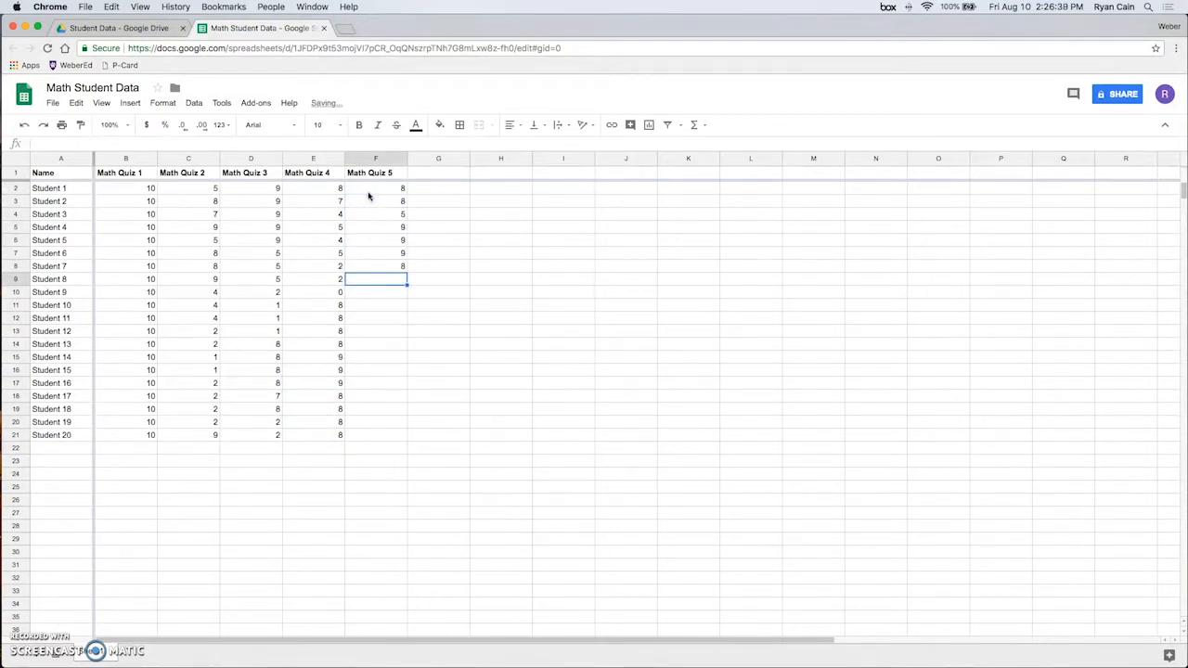
type(" 9 5 2 ")
type("2")
key("Return")
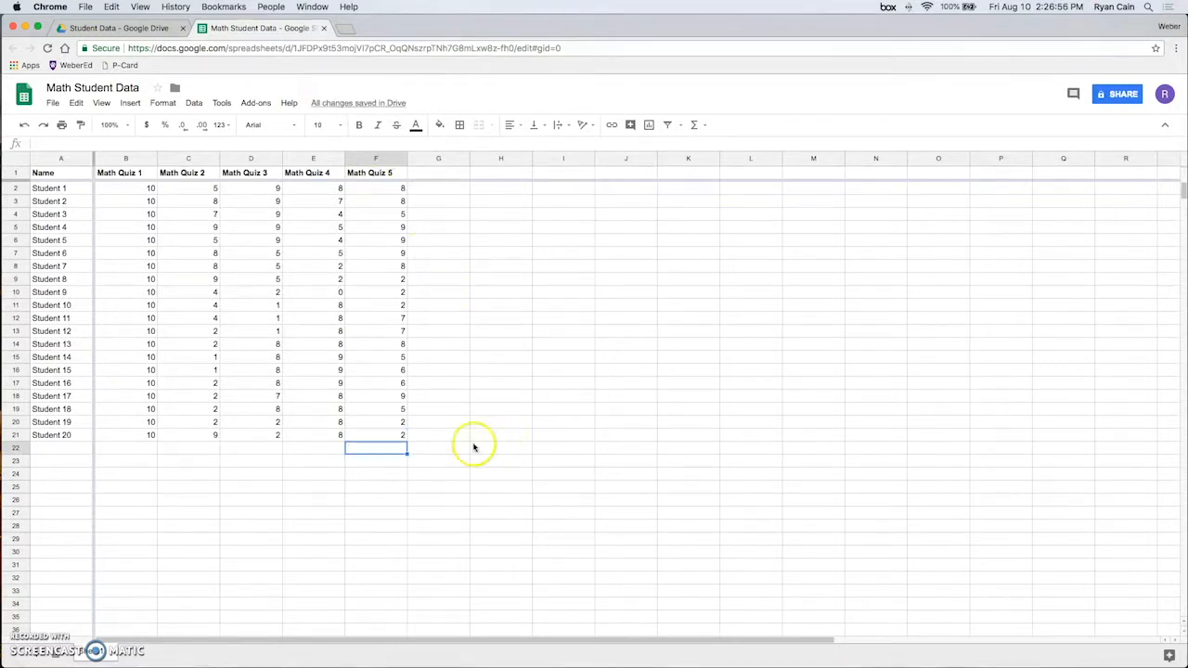
- Add the column header "Math Quiz Average" in G1, next to Math Quiz 5
left_click(427, 175)
type("Math Q")
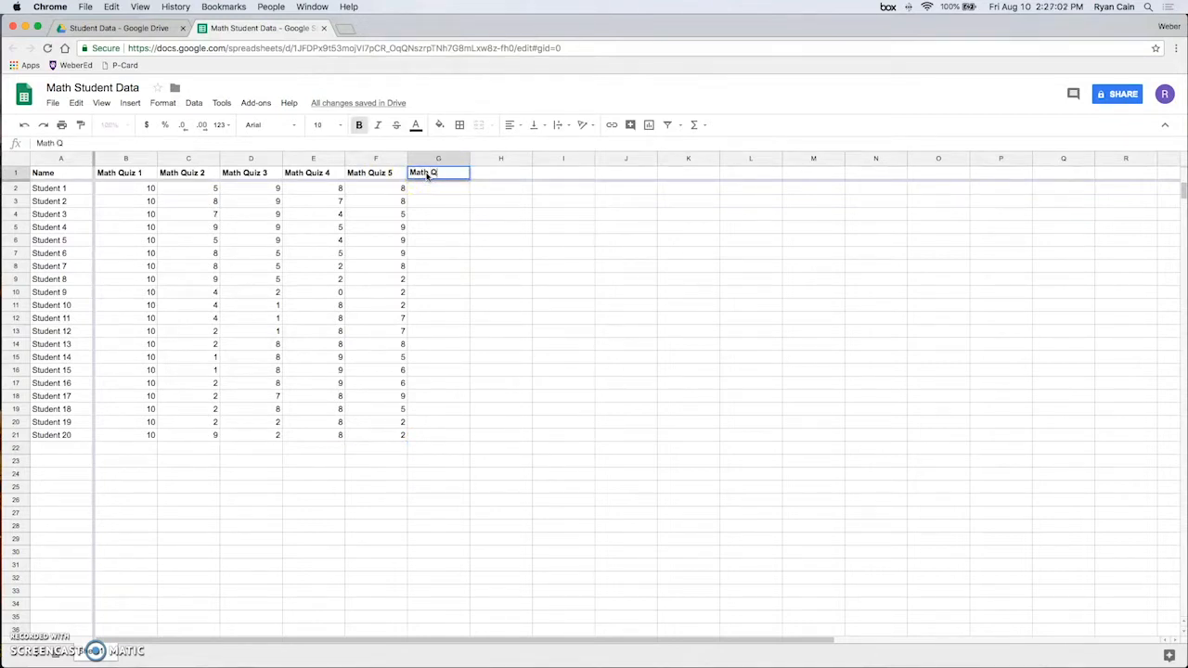
type("uiz Average")
key("Return")
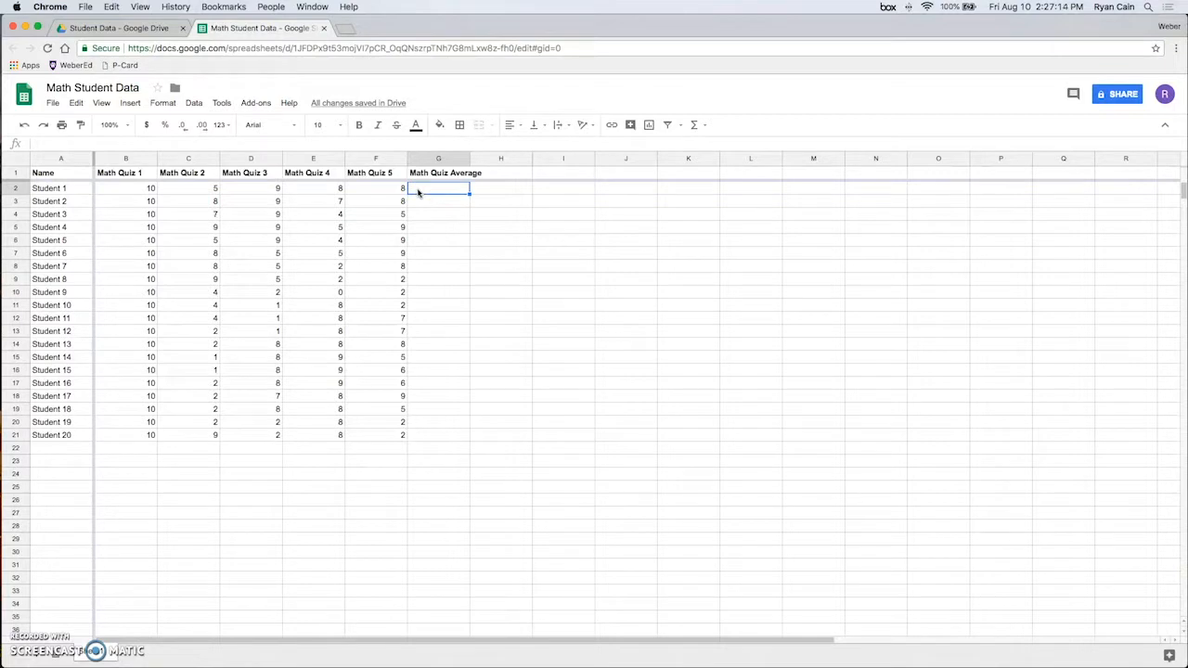
- Insert an AVERAGE function in G2 that averages Student 1's five quiz scores in B2:F2
left_click(699, 127)
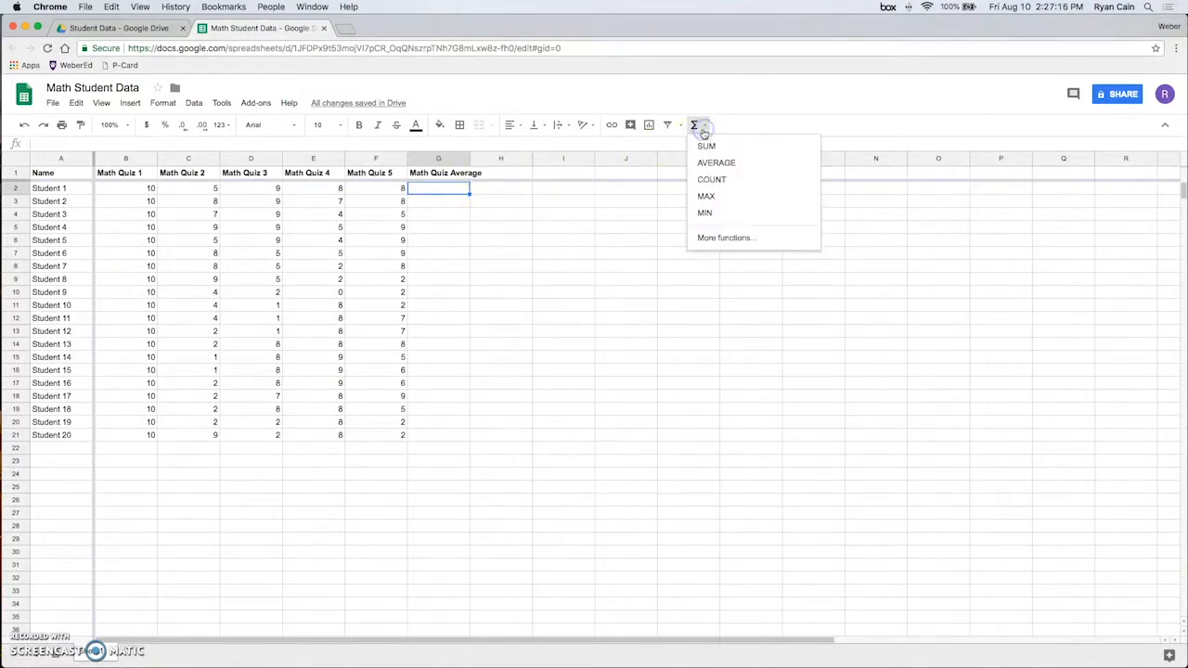
left_click(742, 166)
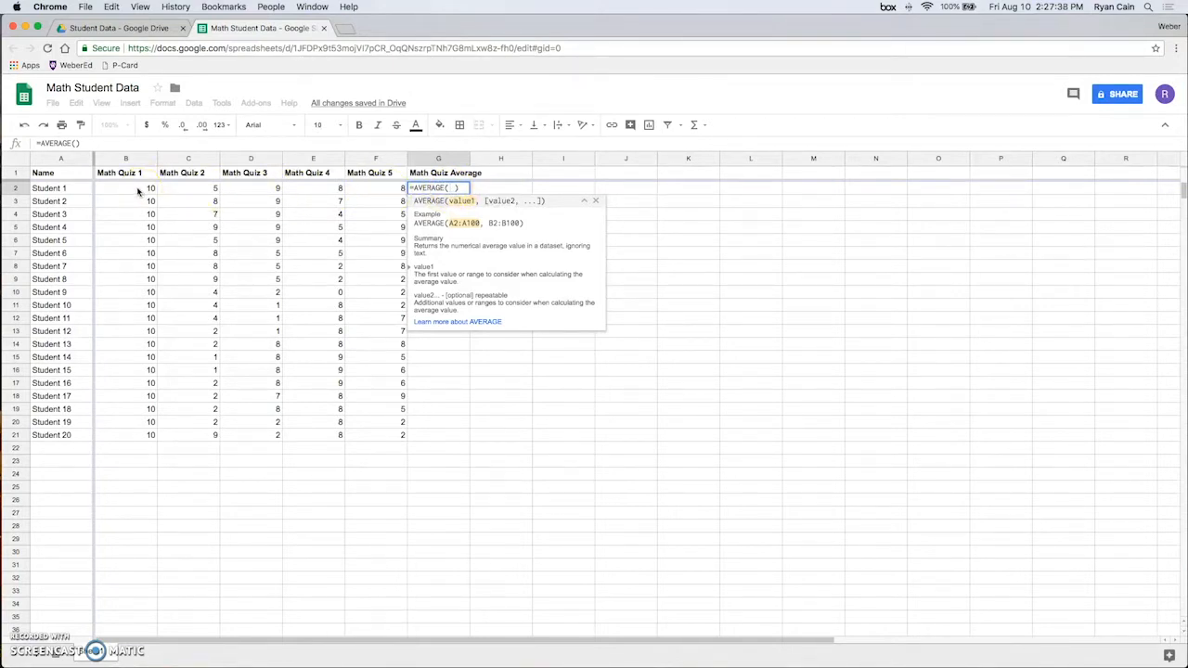
left_click_drag(137, 191, 267, 189)
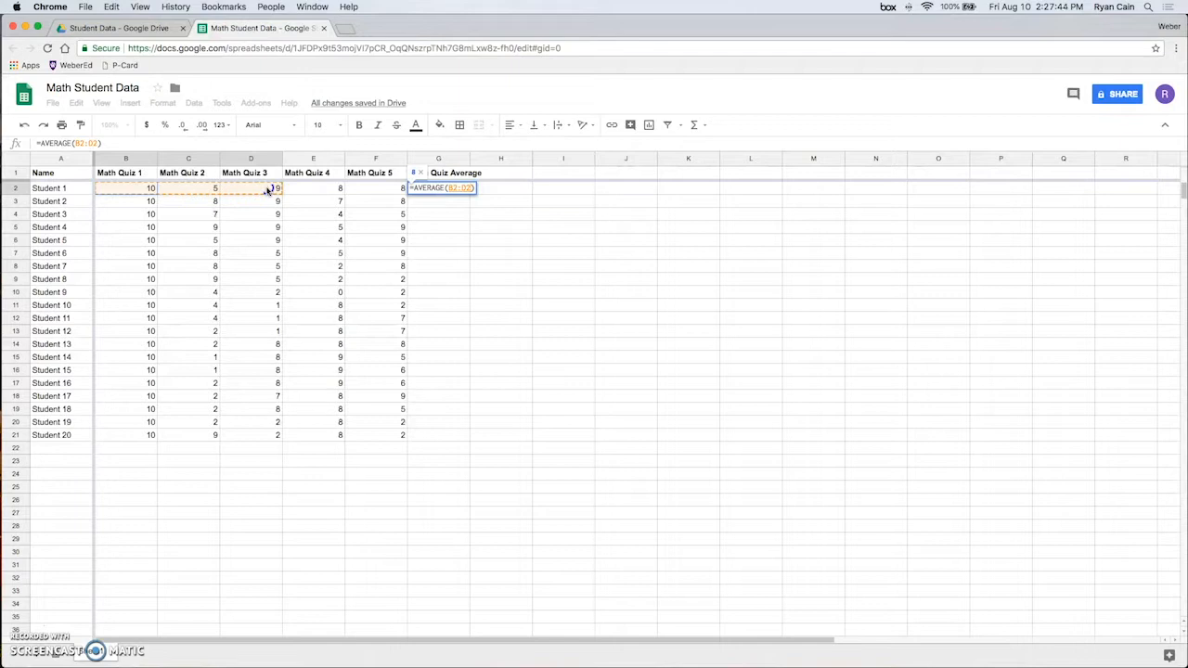
left_click_drag(267, 189, 374, 189)
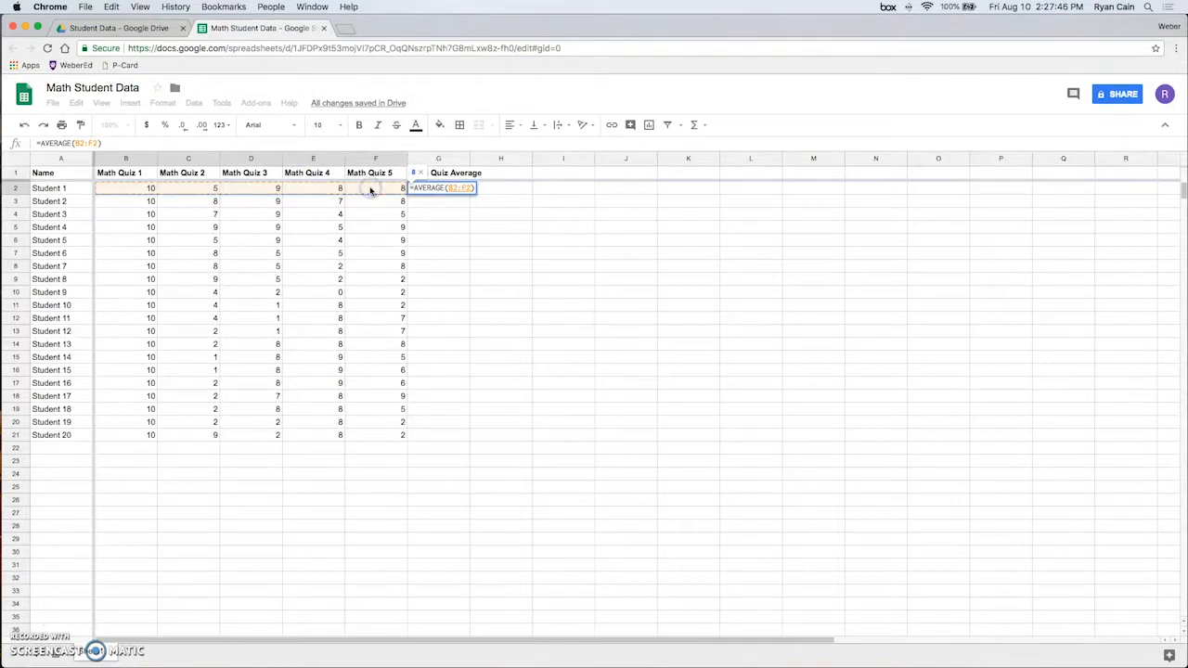
key("Return")
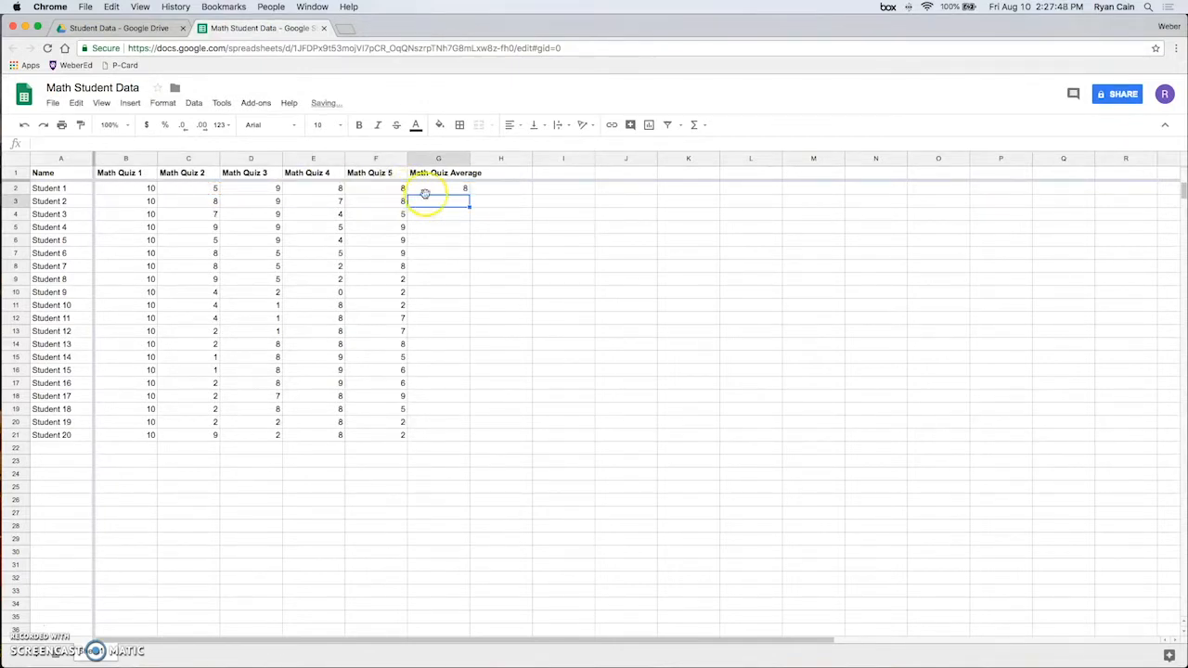
- Fill the average formula from G2 down to G21 so every student has a Math Quiz Average
left_click(435, 189)
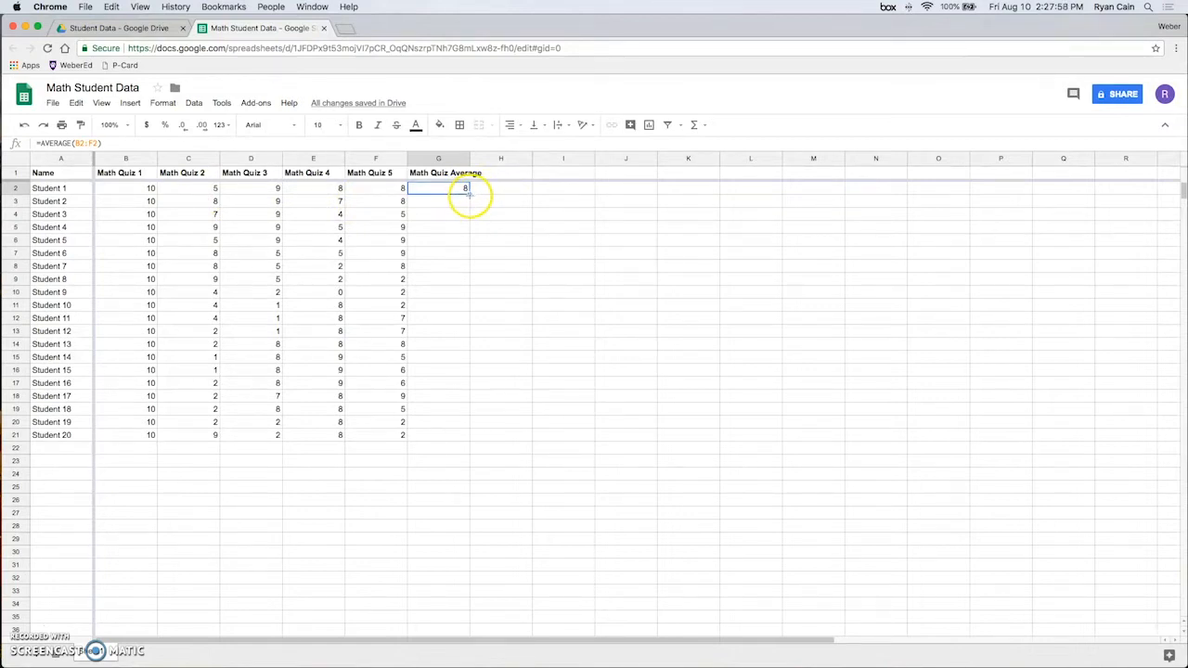
left_click_drag(470, 192, 456, 436)
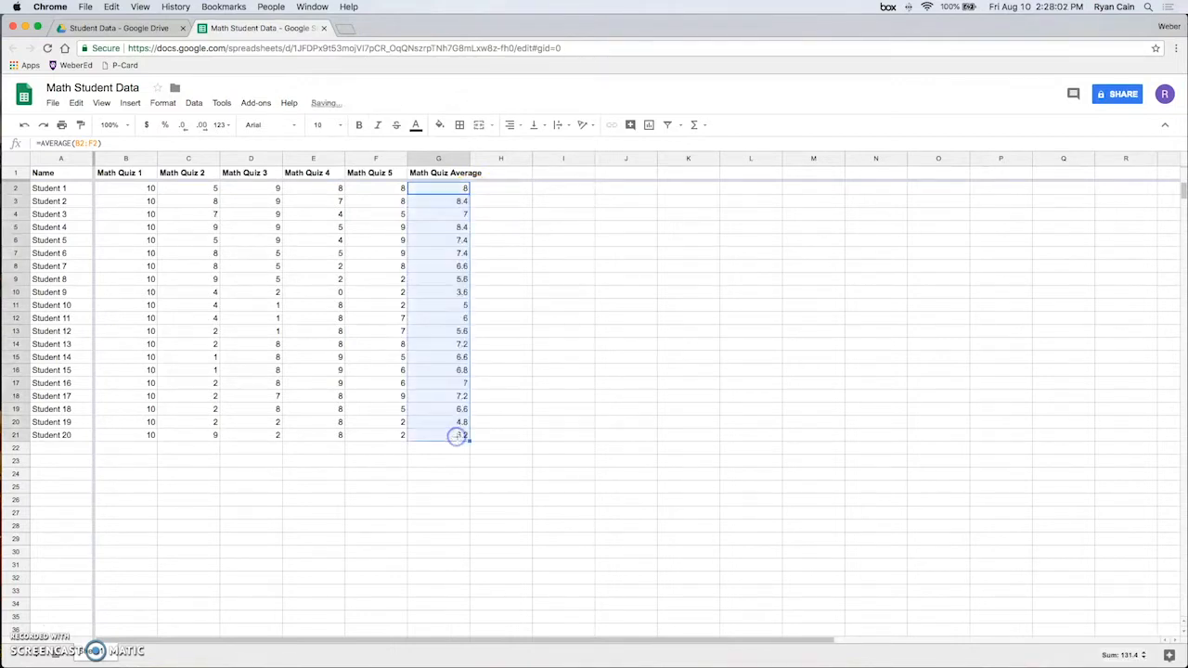
left_click(486, 397)
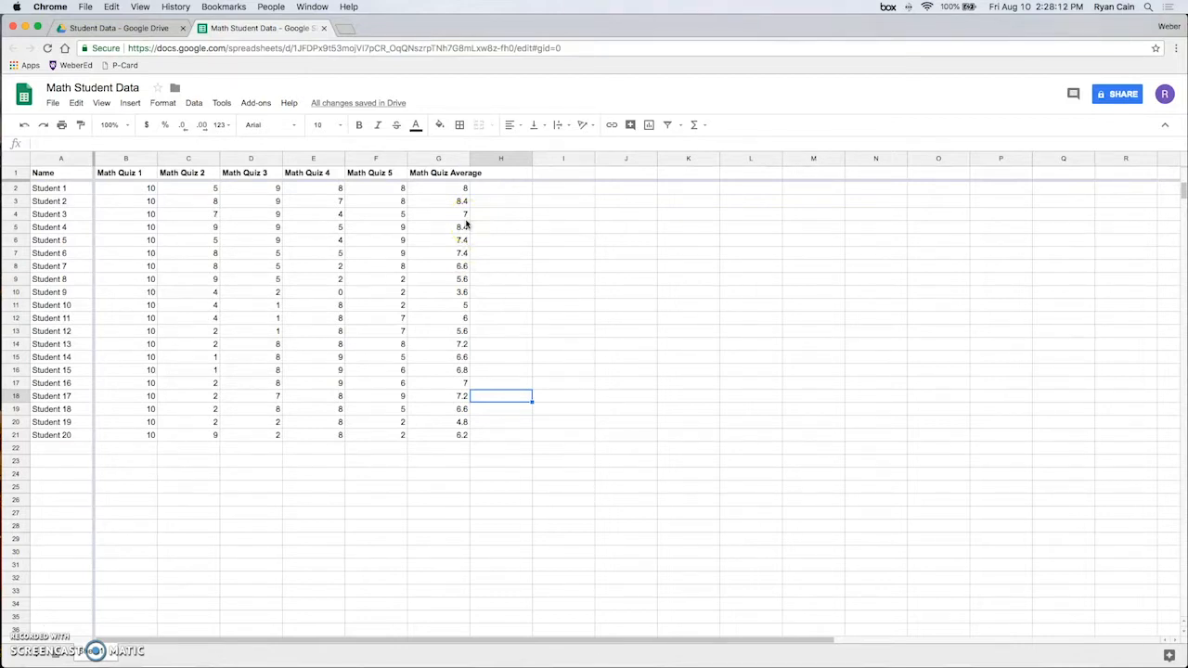
- Turn on a filter for header row 1 so each column can be sorted and filtered
left_click(11, 172)
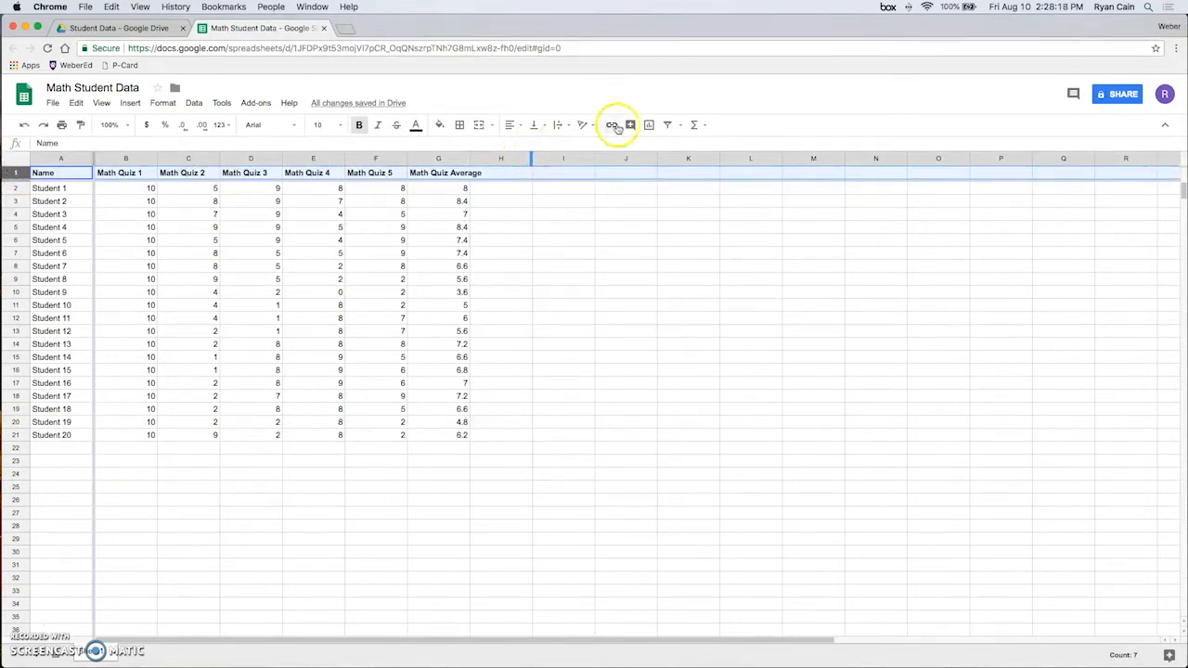
left_click(665, 126)
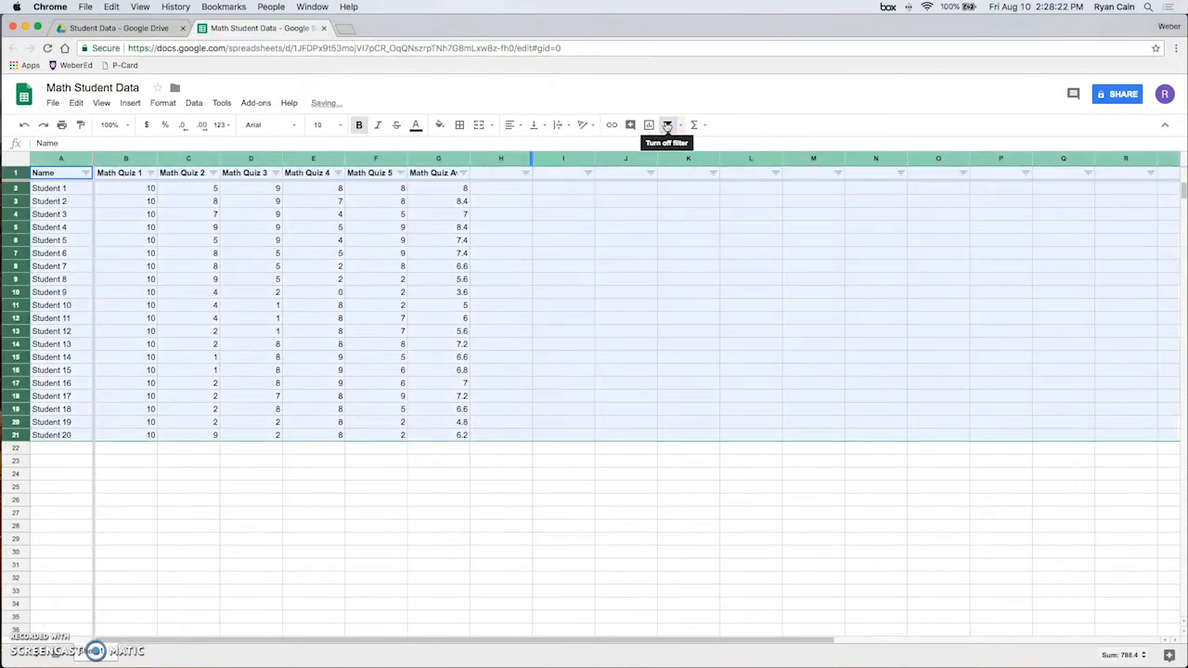
left_click(589, 496)
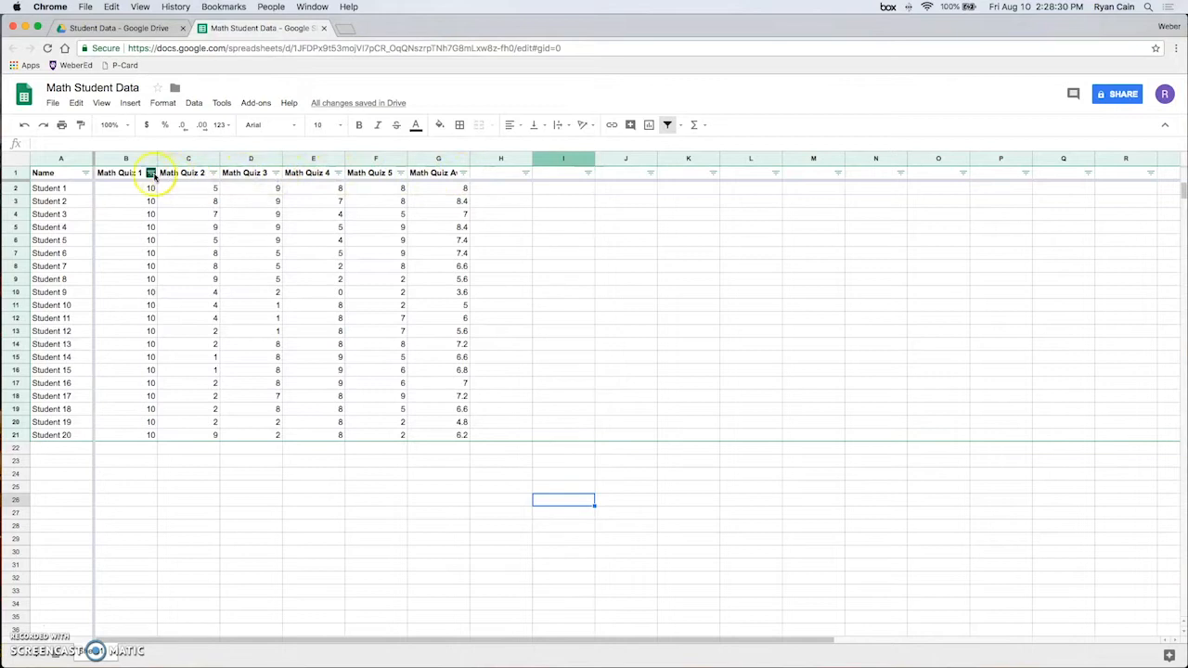
- Sort the students by Math Quiz Average in A → Z order and highlight the six lowest-scoring students in A2:G7
left_click(464, 174)
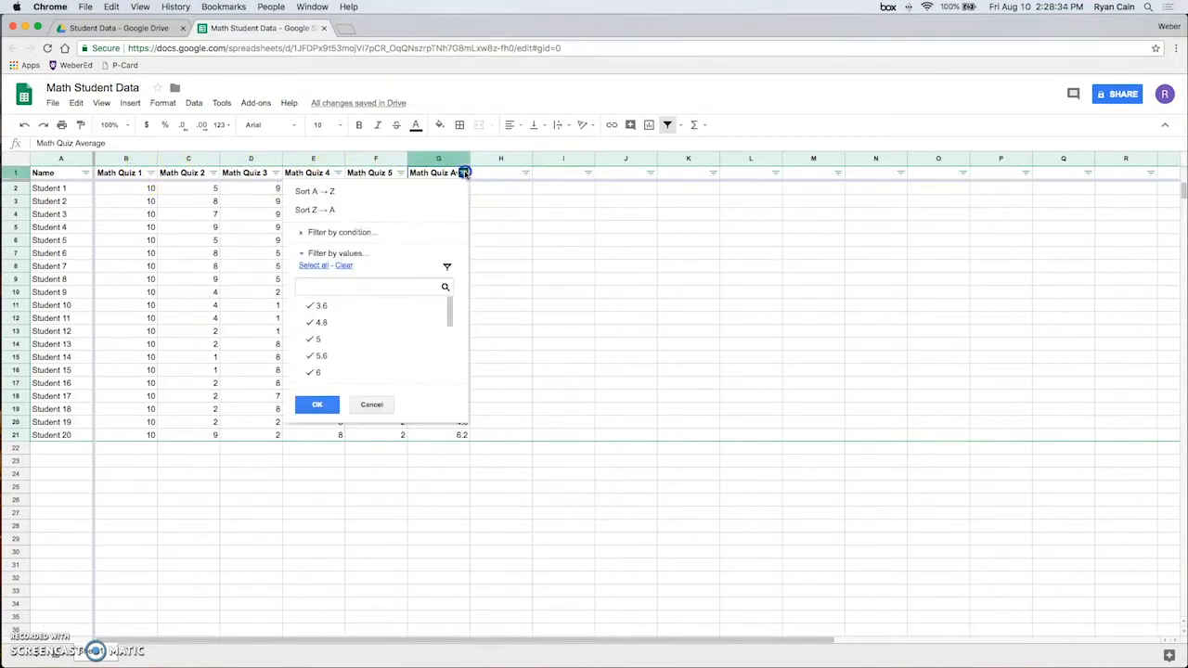
left_click(408, 192)
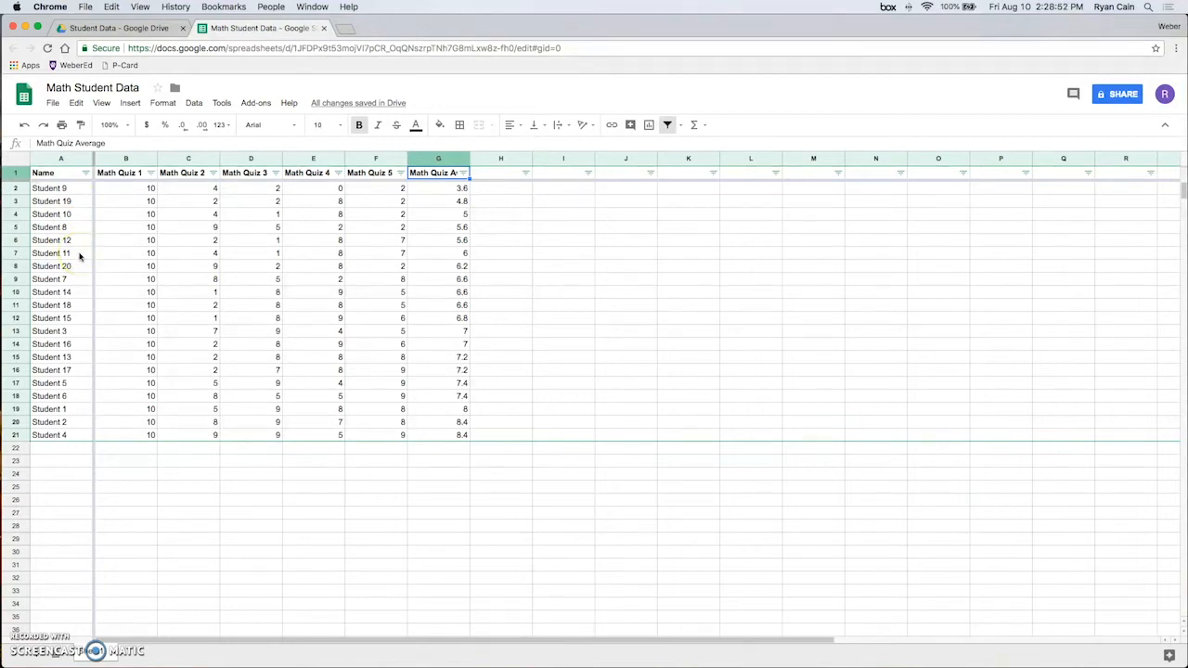
left_click(63, 187)
left_click_drag(63, 187, 452, 252)
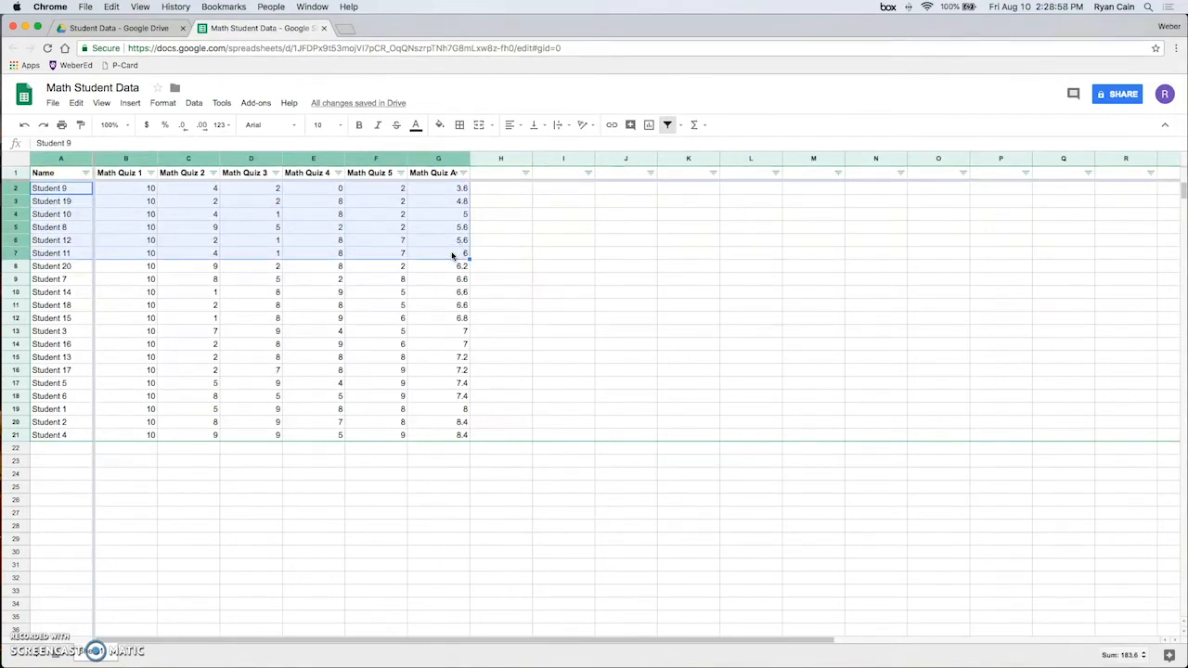
left_click(496, 196)
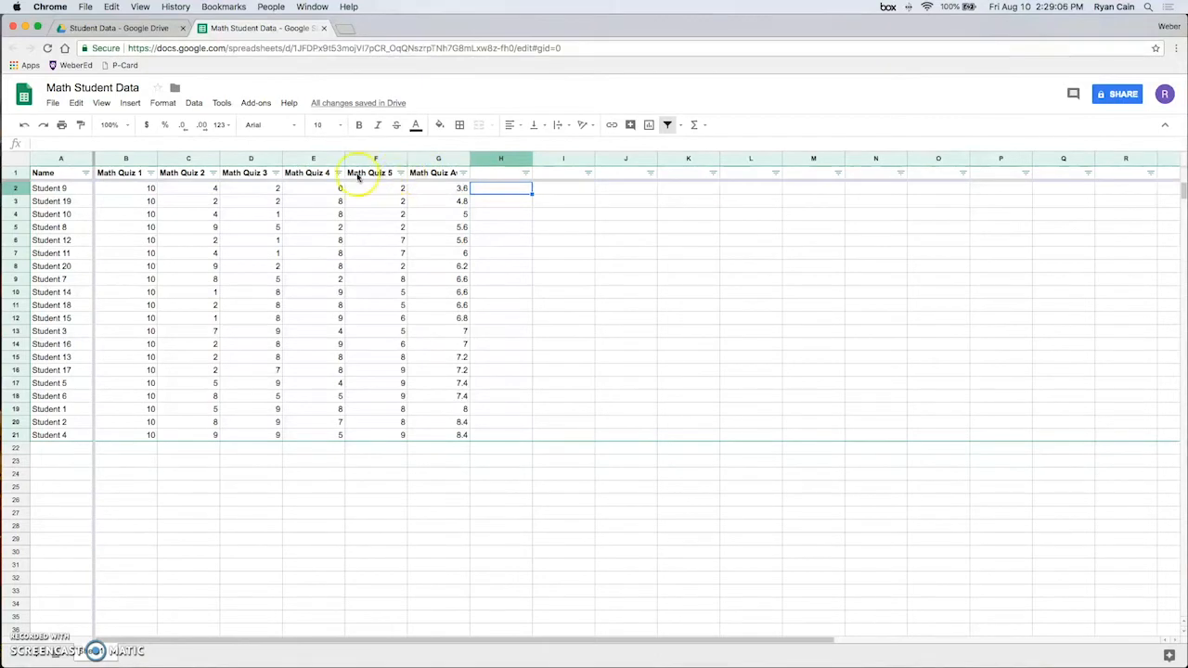
- Sort the students by their Math Quiz 3 scores in A → Z order
left_click(275, 173)
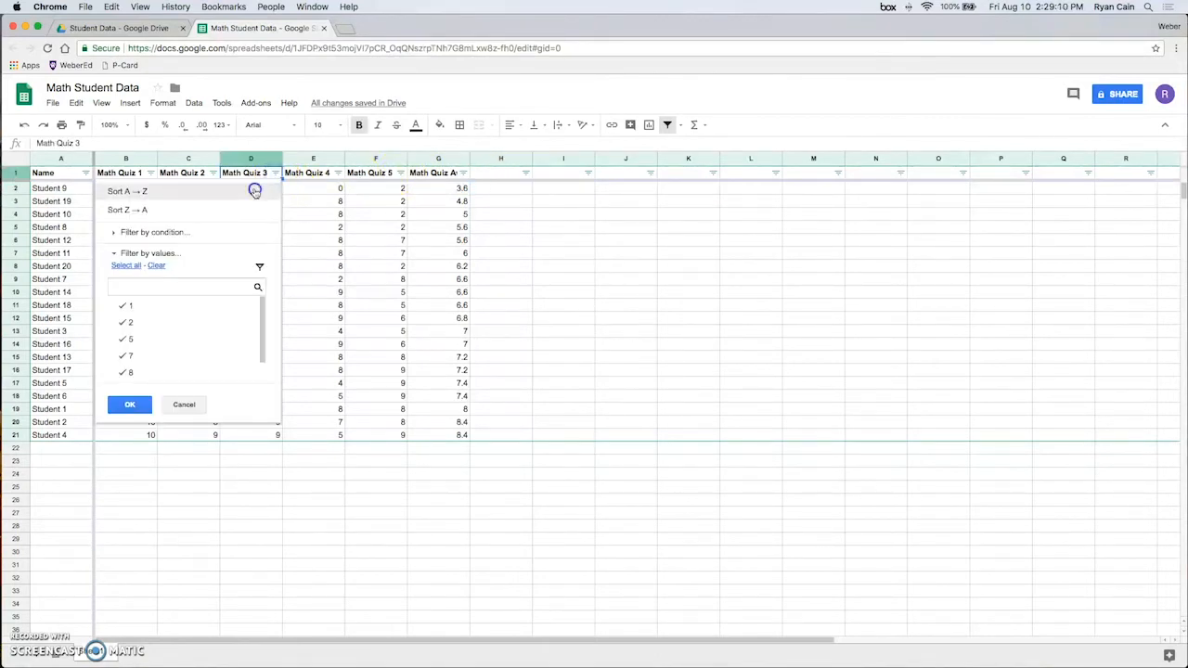
left_click(256, 190)
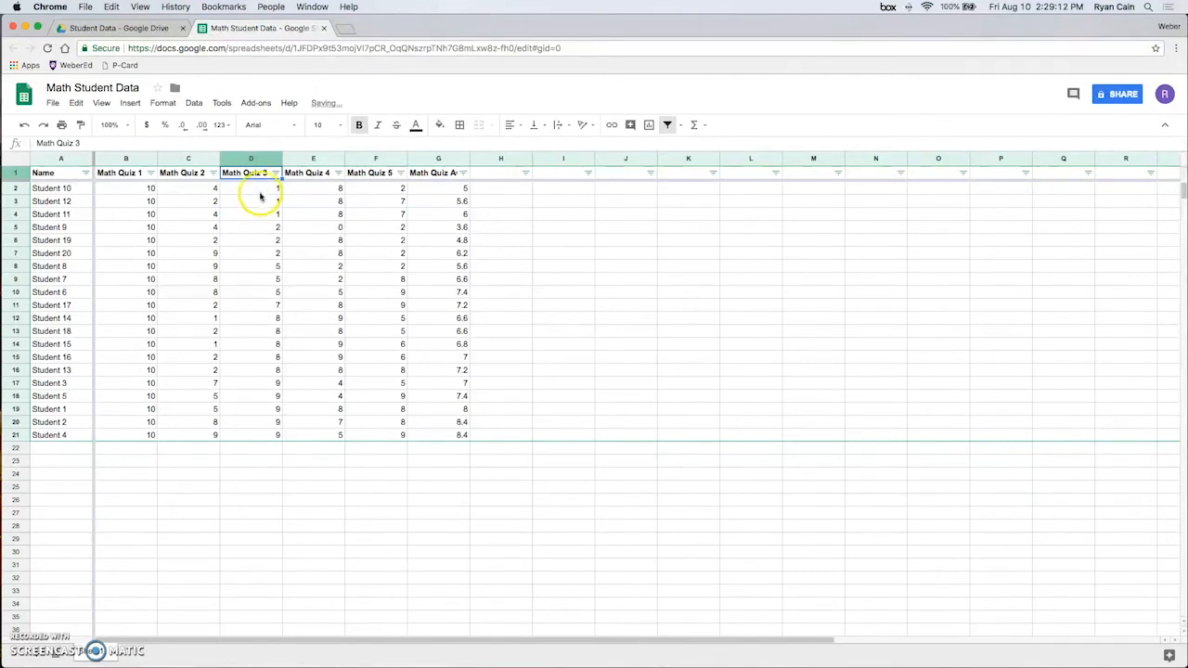